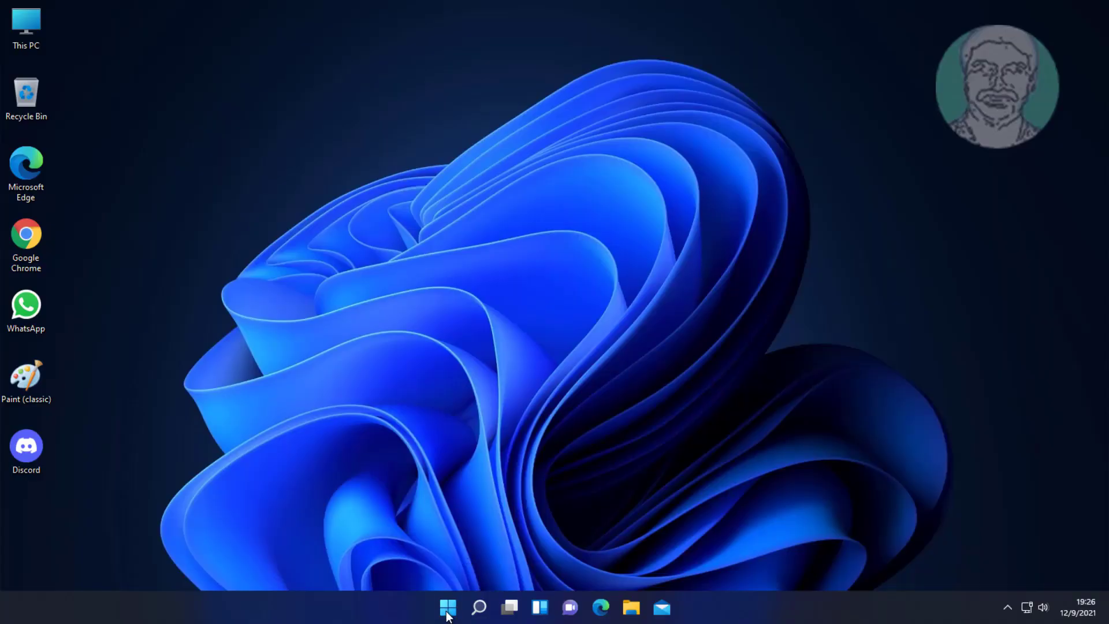
Open Windows Settings from Start and scroll the System page down to Troubleshoot.
click(448, 608)
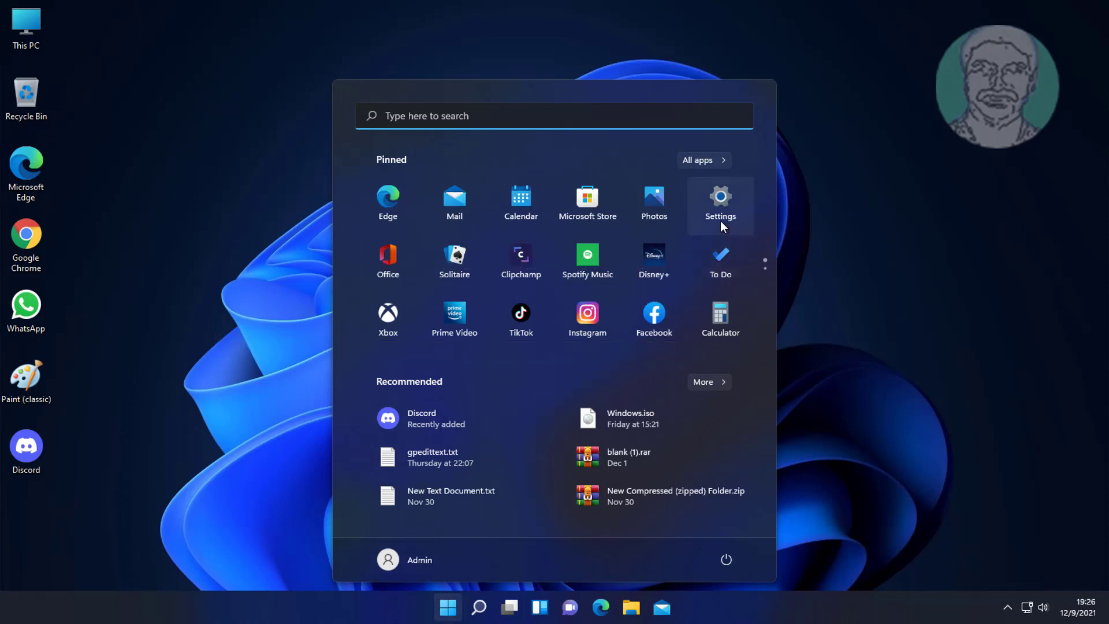
click(730, 204)
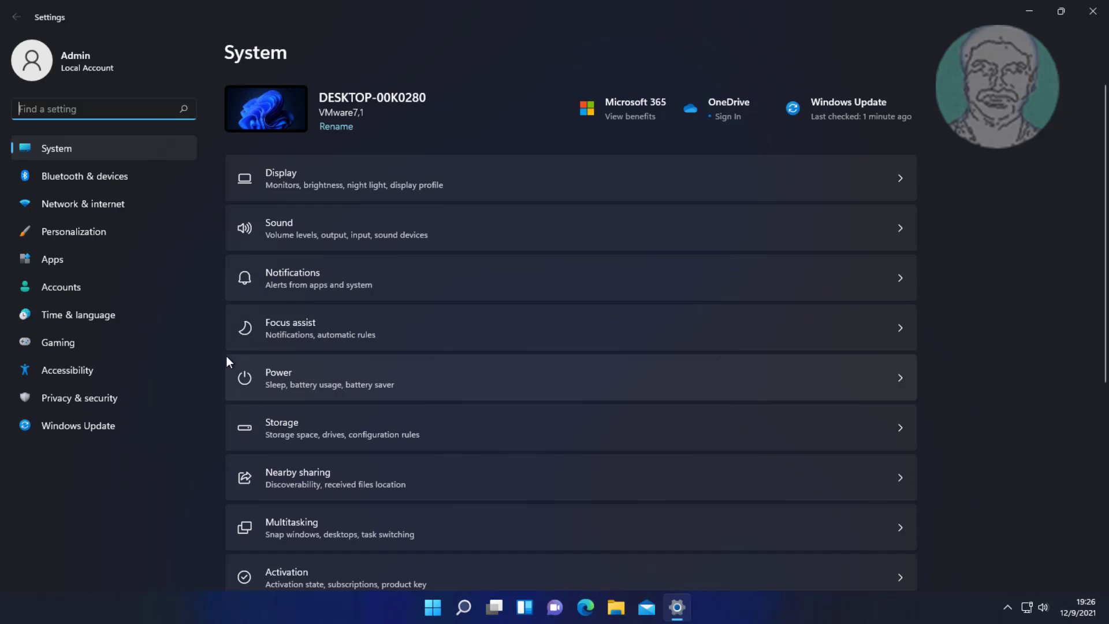
scroll(537, 454, down, 3)
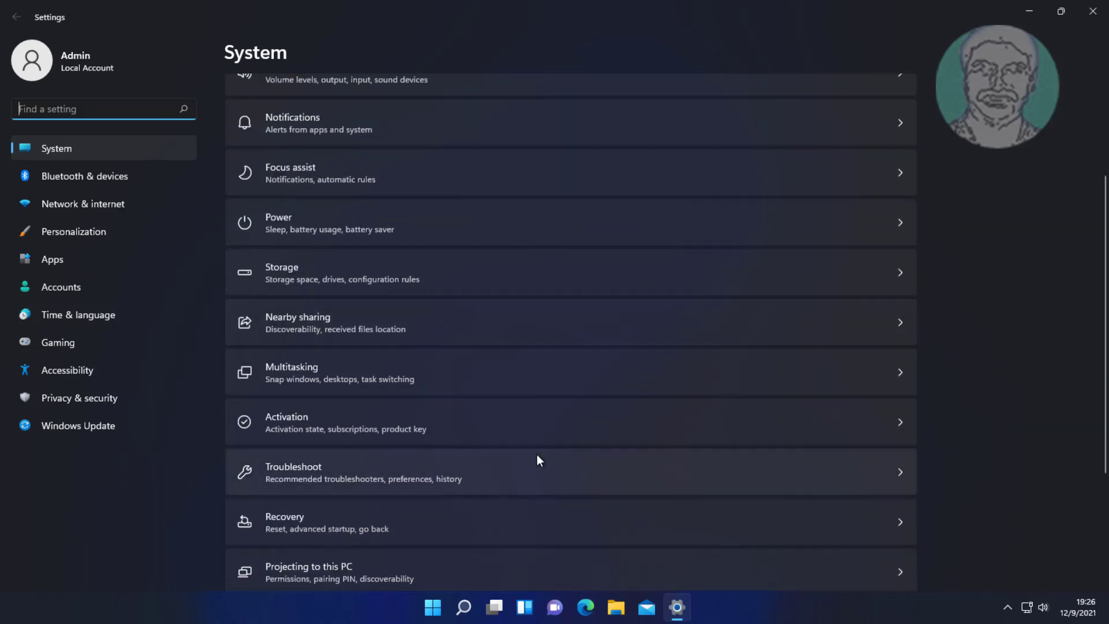
Run the Bluetooth troubleshooter from Other troubleshooters, then close it and Settings.
click(310, 467)
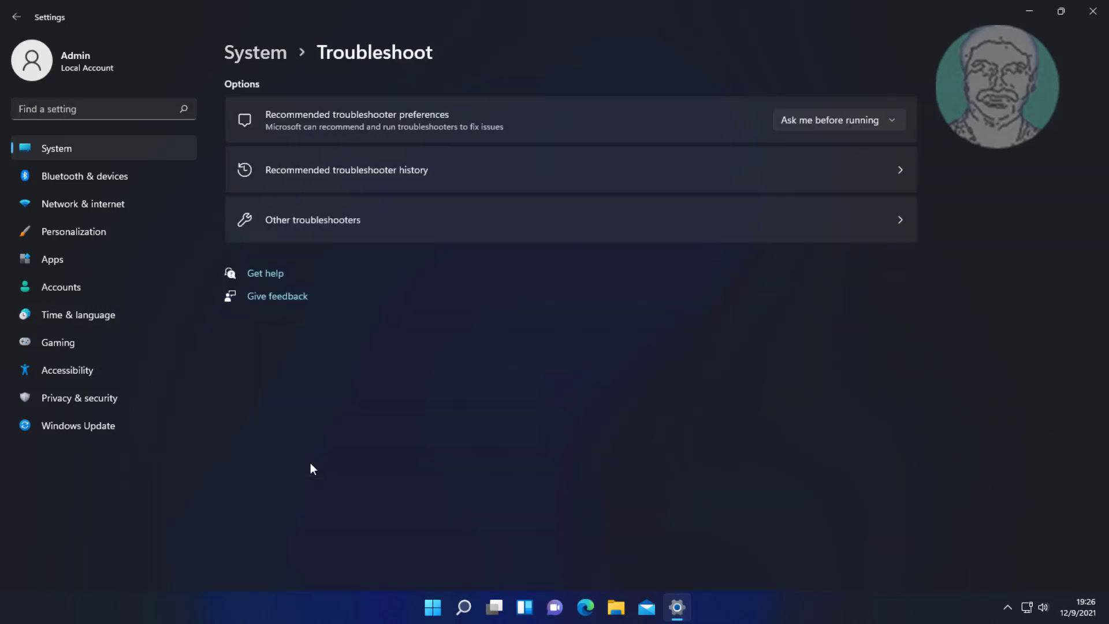
click(324, 221)
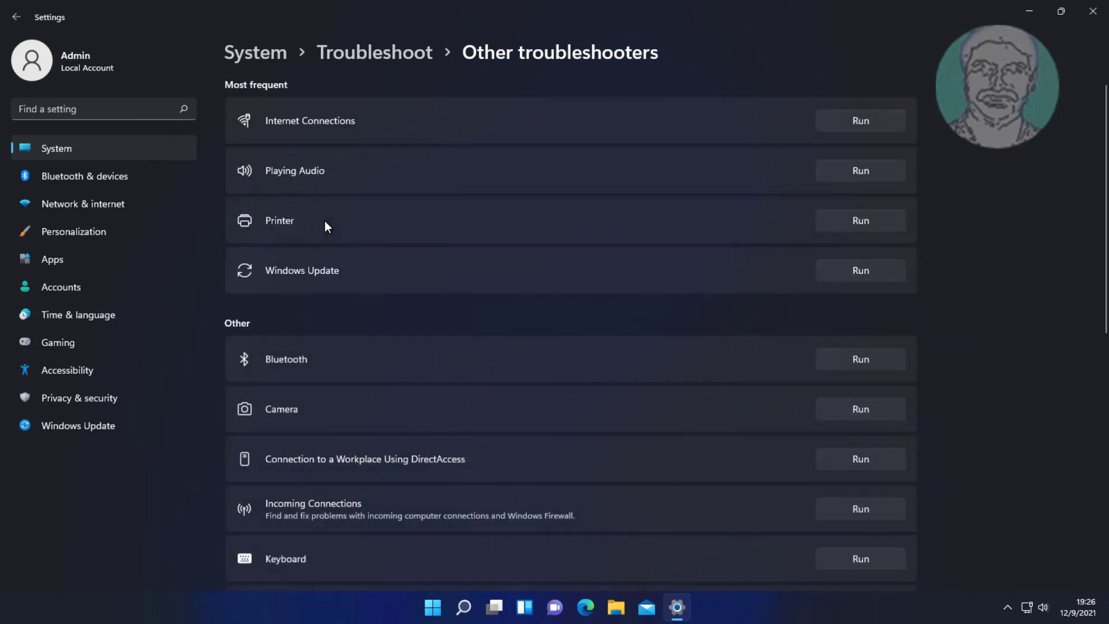
scroll(409, 304, down, 2)
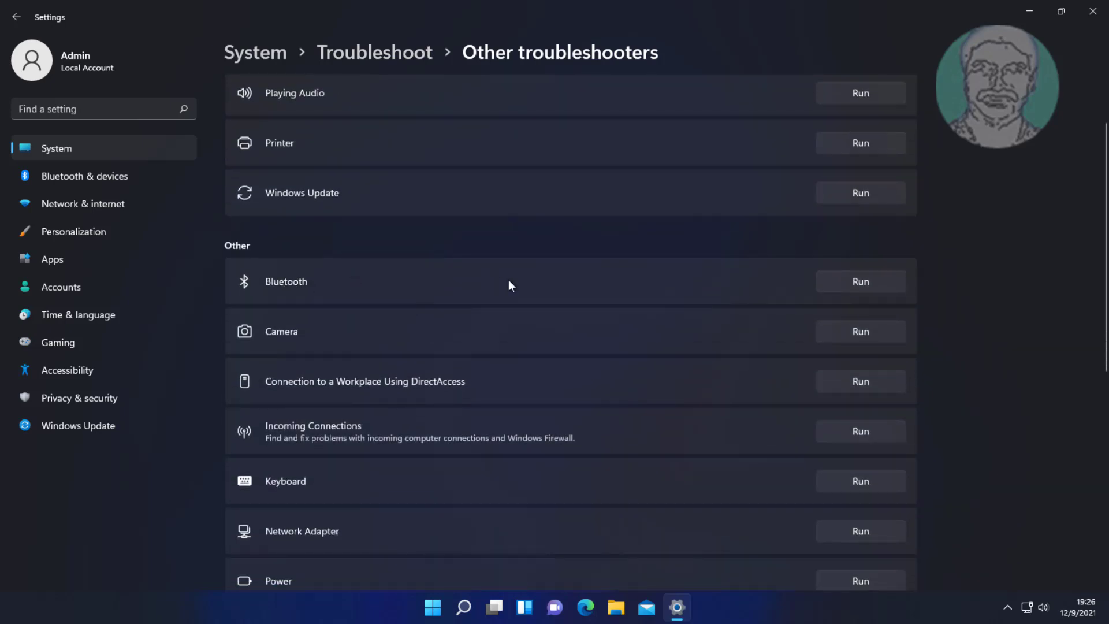
click(872, 283)
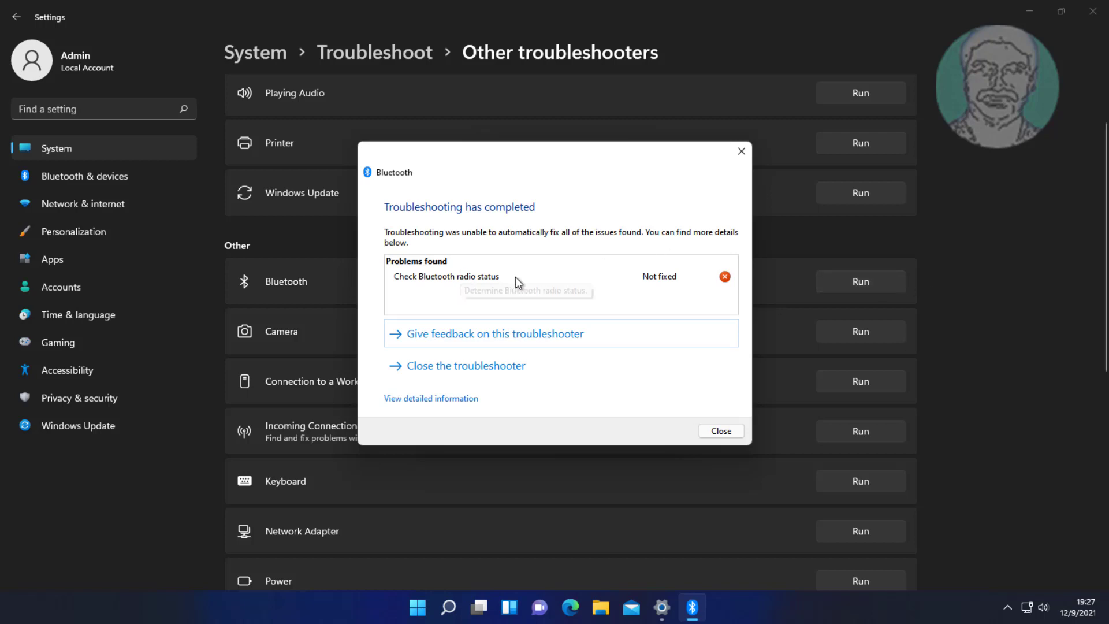
click(726, 432)
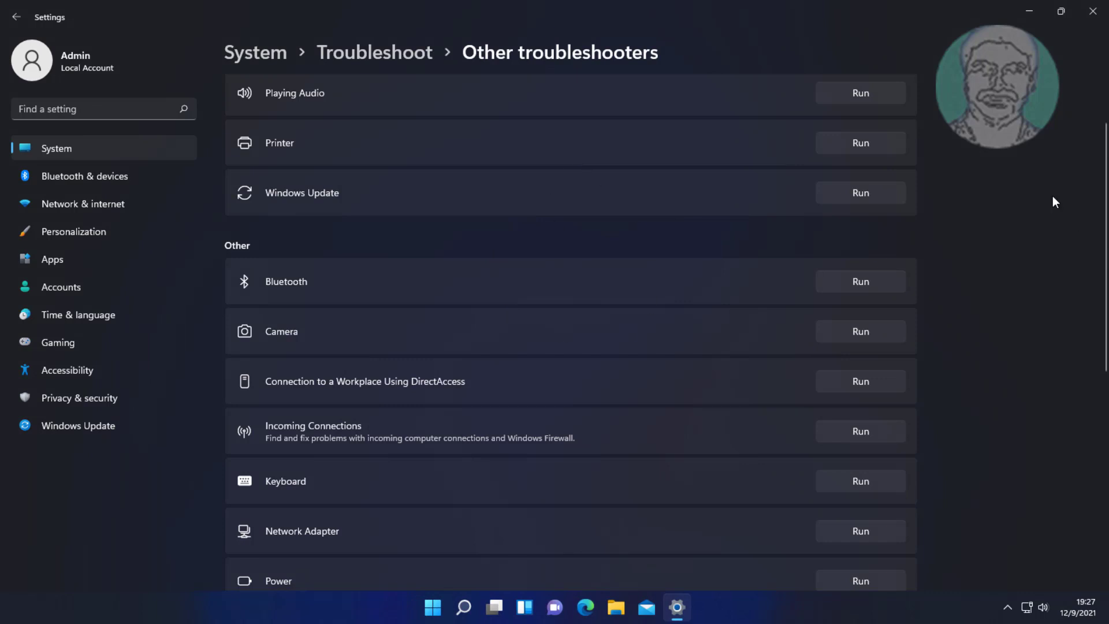
click(1095, 14)
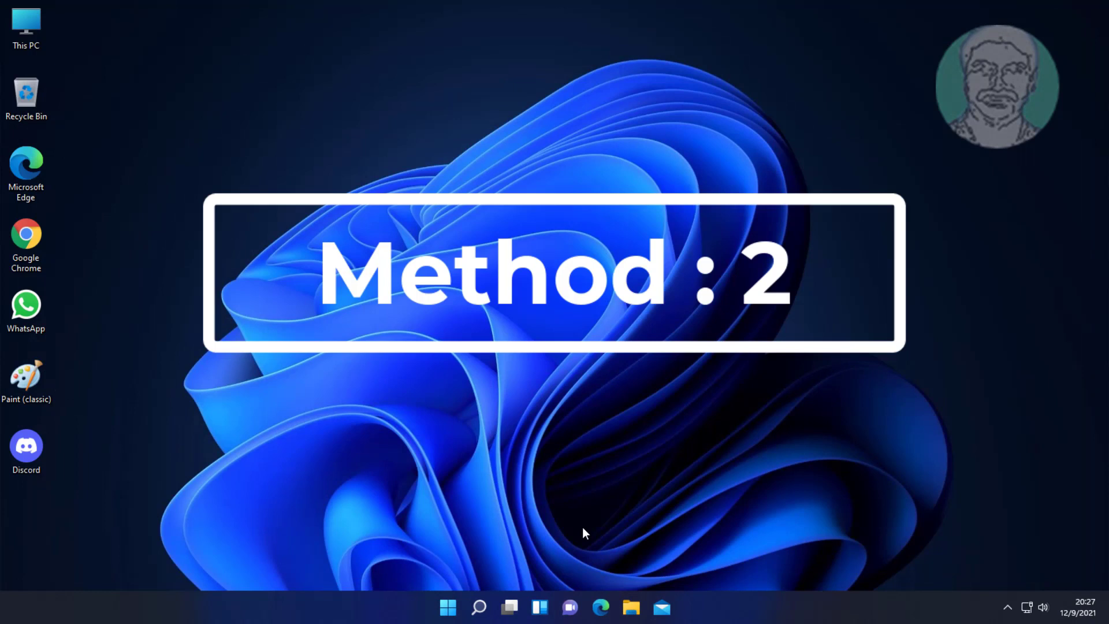
Launch the Services app from search and select Windows Audio in the list.
click(479, 606)
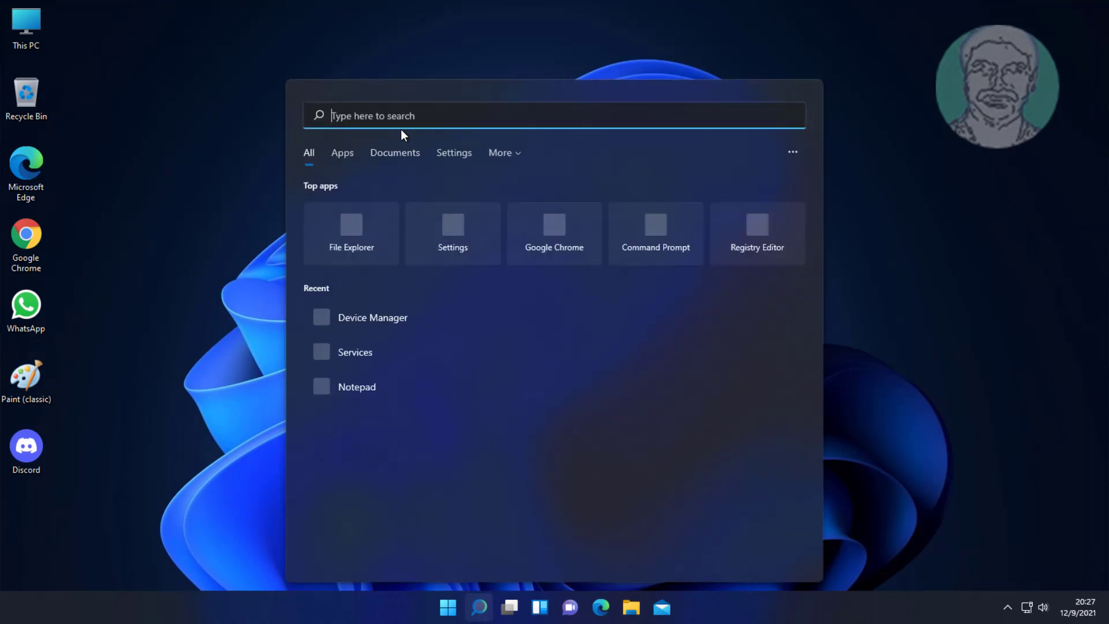
text(services)
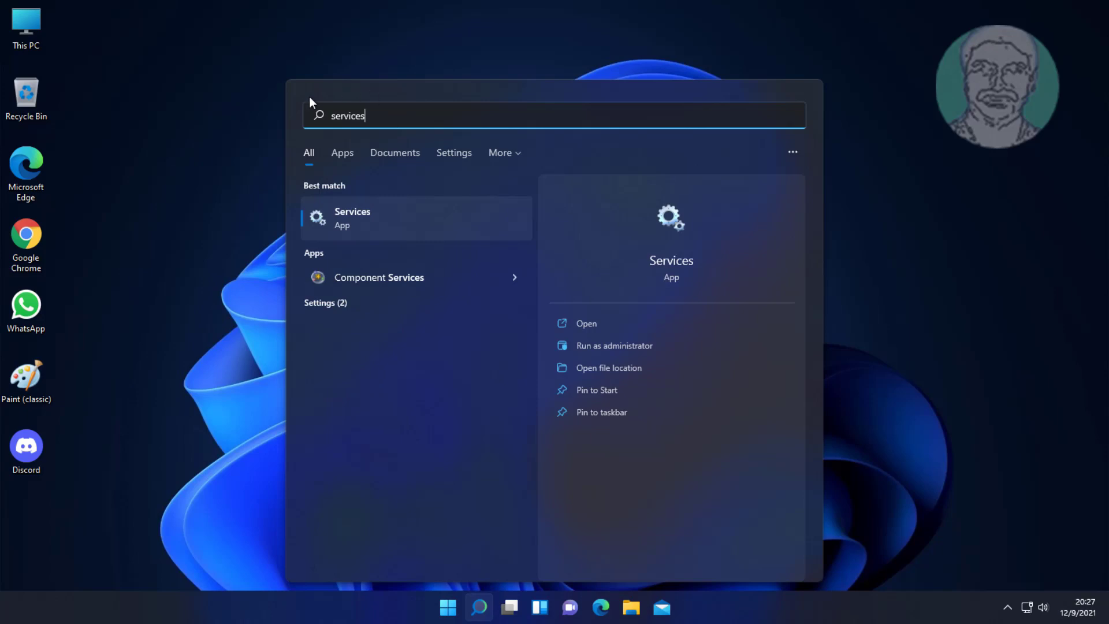
click(369, 217)
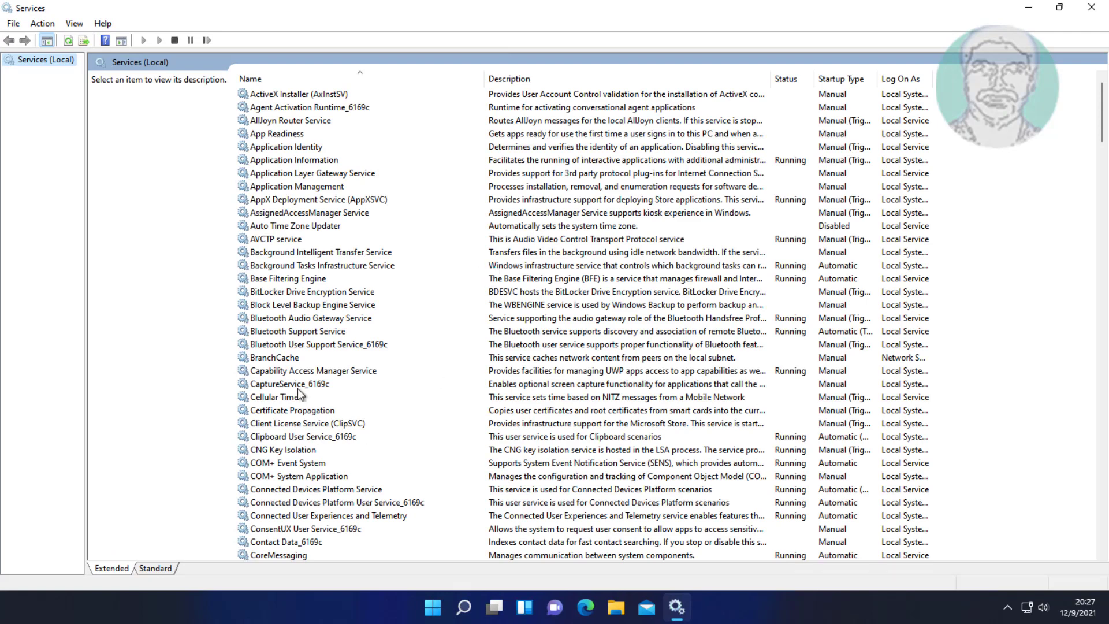
click(290, 373)
key(w)
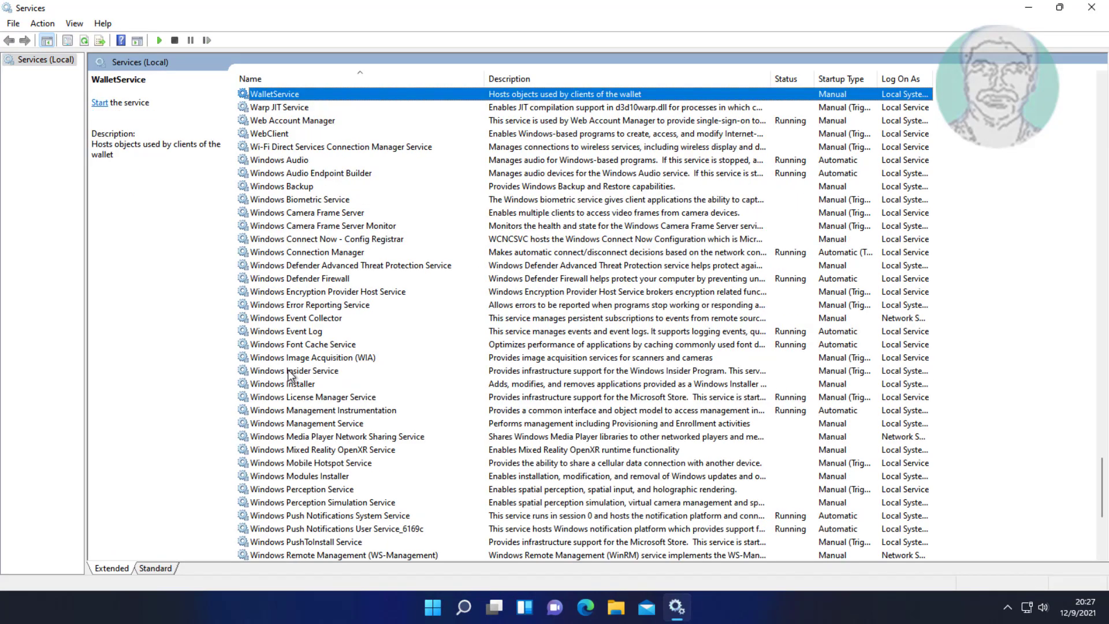
click(303, 161)
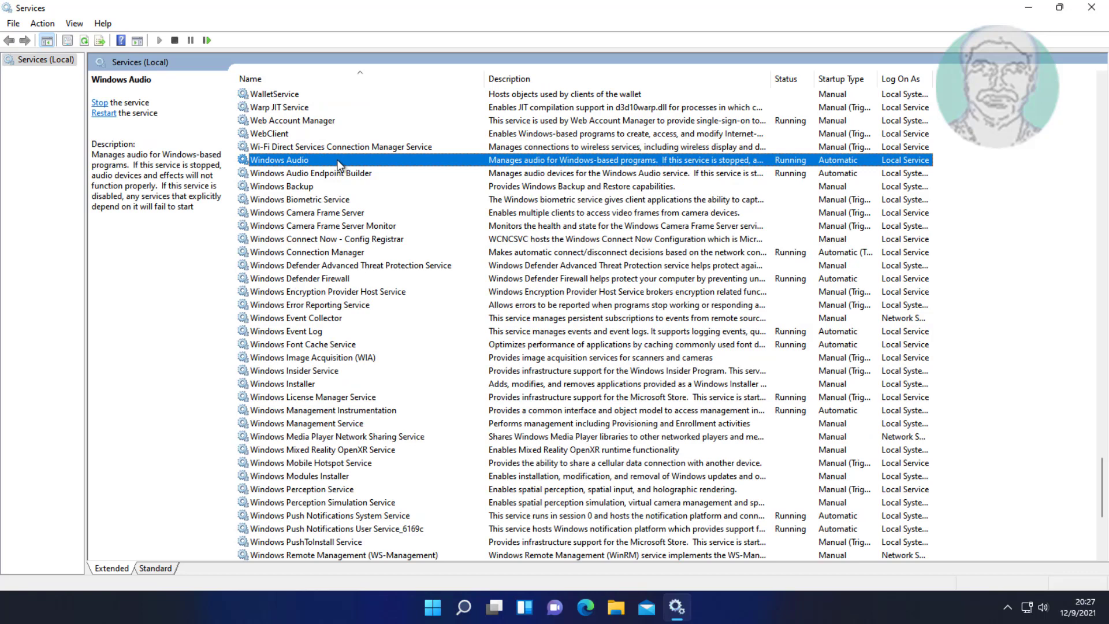
Keep Windows Audio's startup type at Automatic, apply it, and restart the service.
double_click(337, 162)
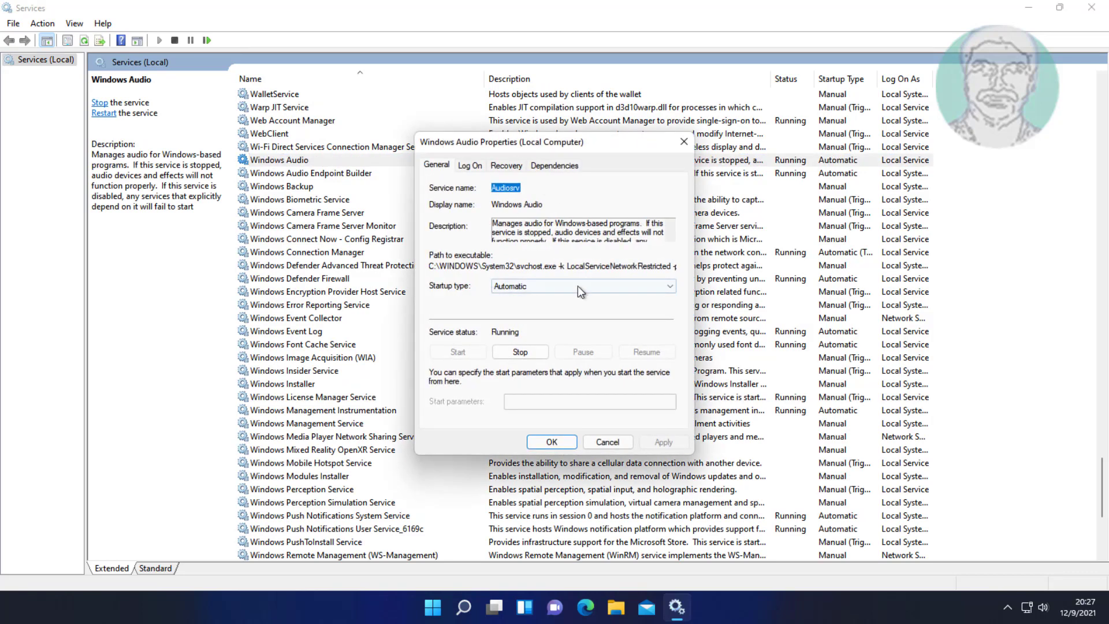
click(550, 286)
click(538, 310)
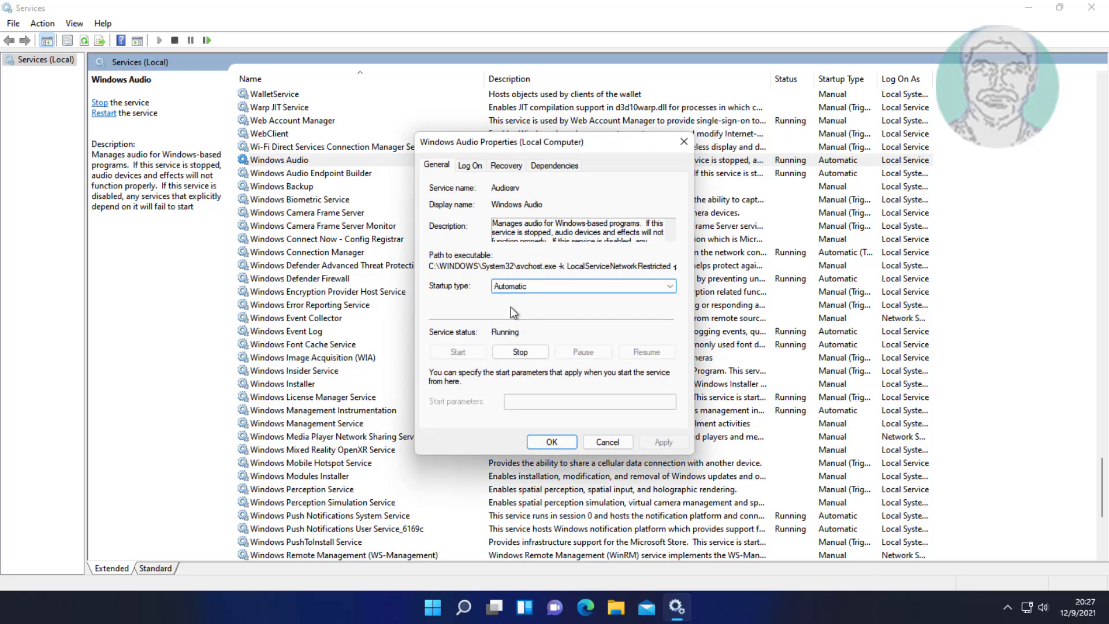
click(665, 442)
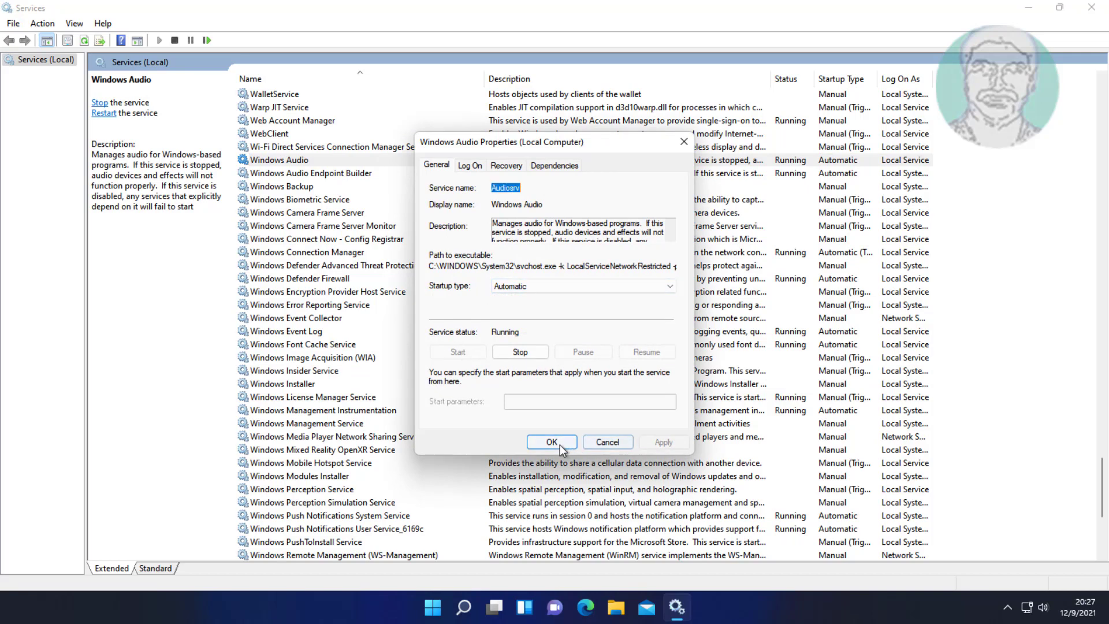
click(556, 443)
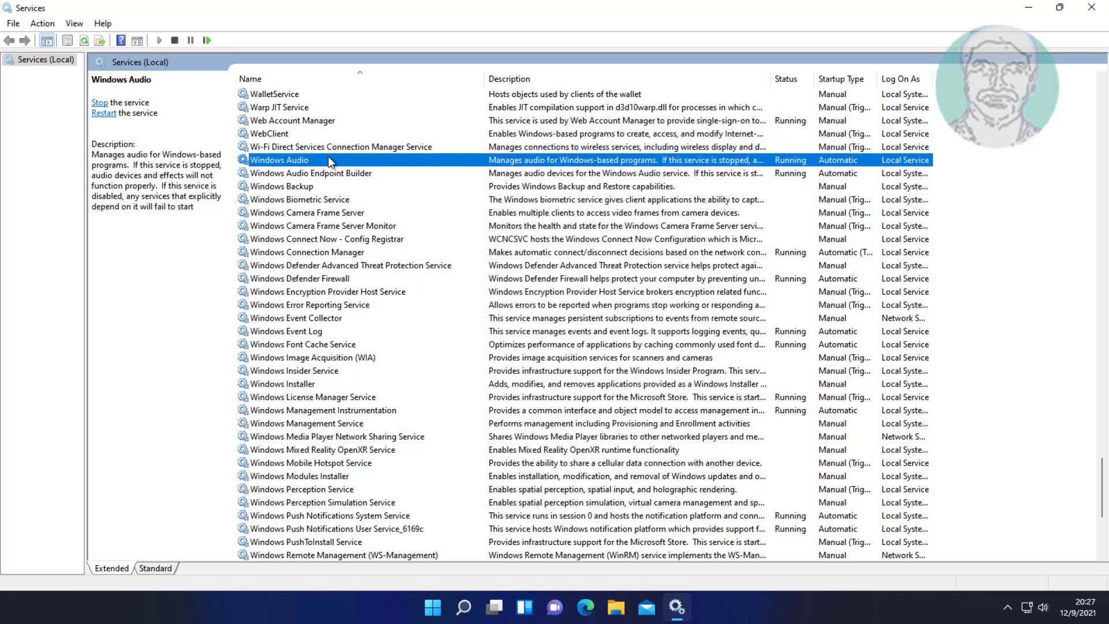
click(207, 39)
Close Services and open the Sound Control Panel with mmsys.cpl.
click(1100, 5)
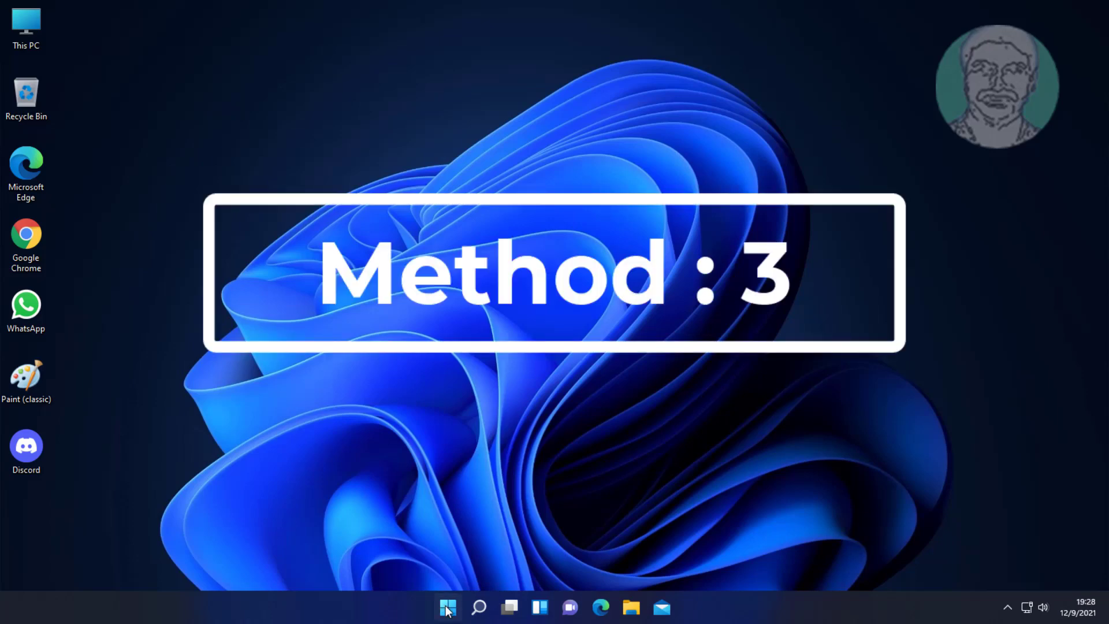
click(483, 611)
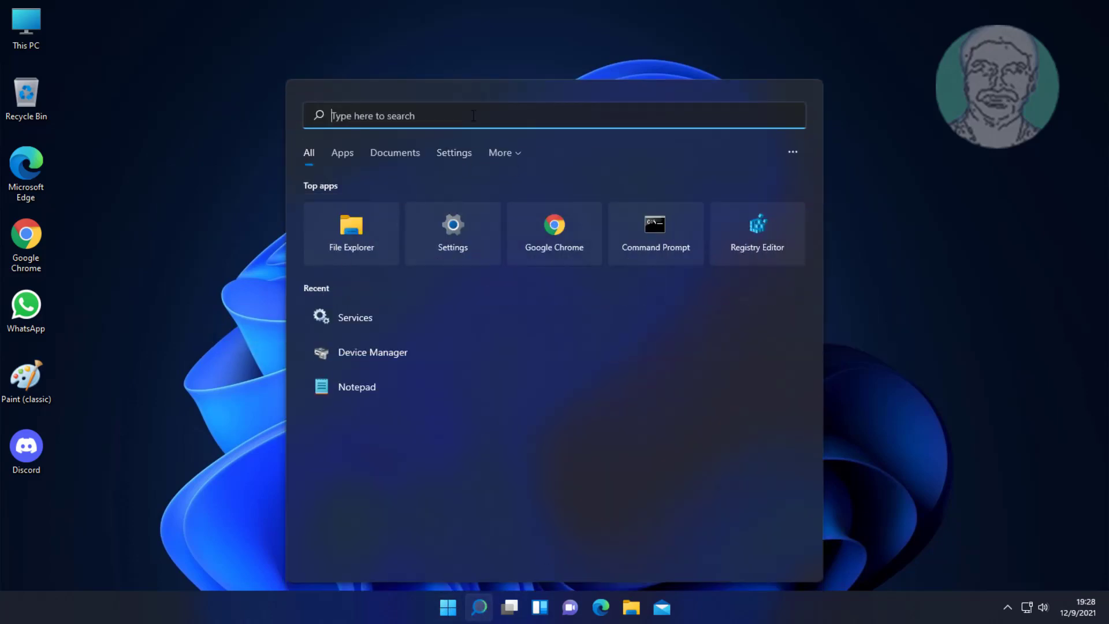
text(mmsys.c)
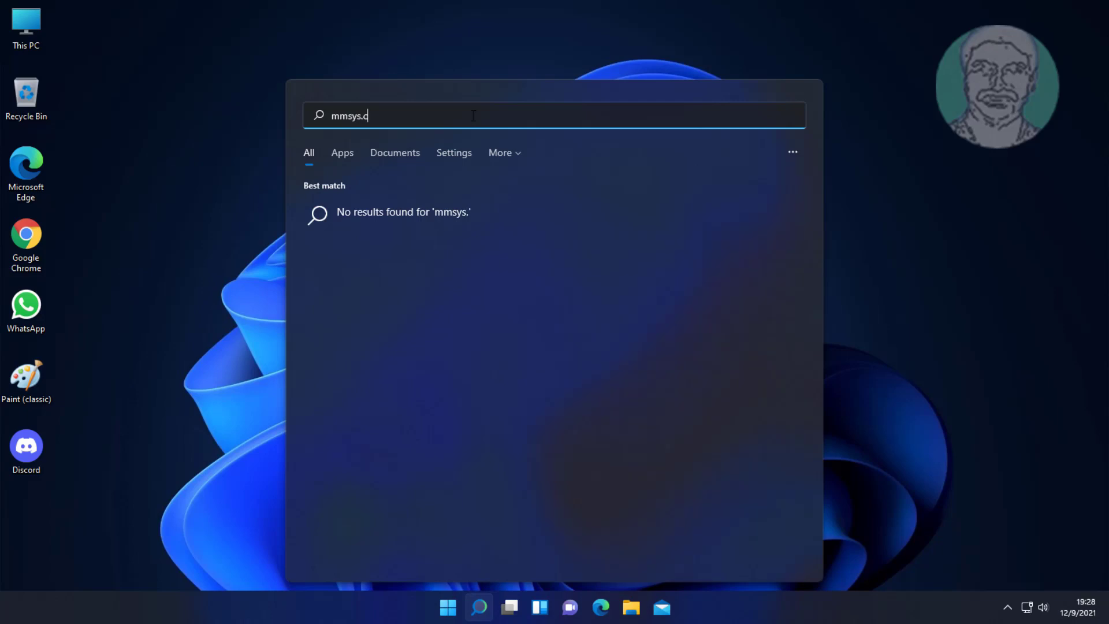
text(pl)
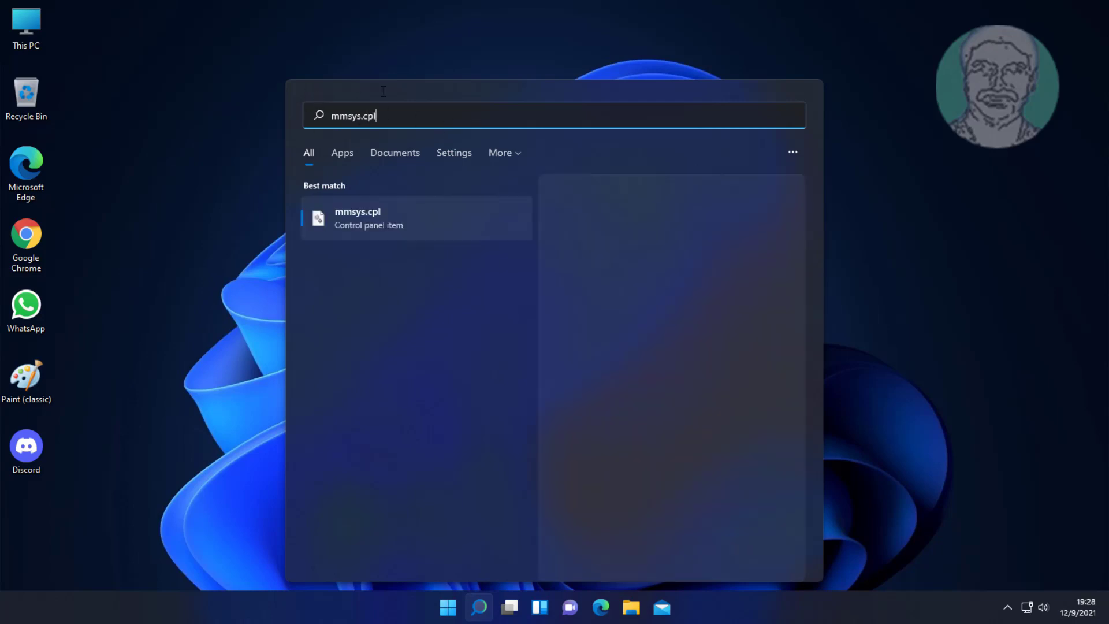
click(366, 224)
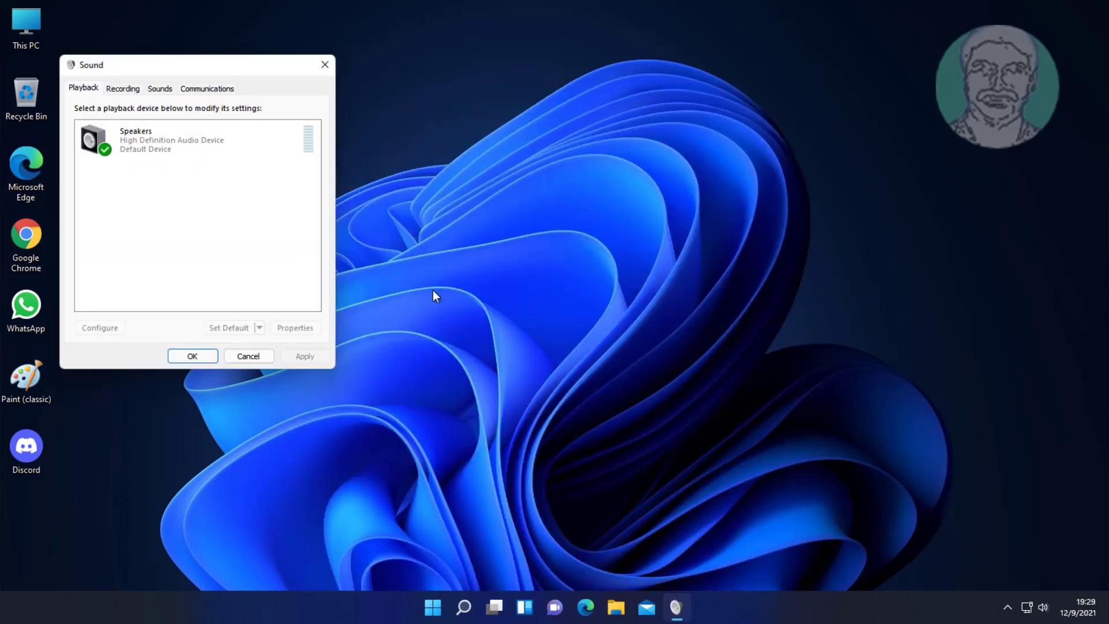
Show disabled and disconnected playback devices, then select Speakers.
right_click(217, 191)
click(237, 200)
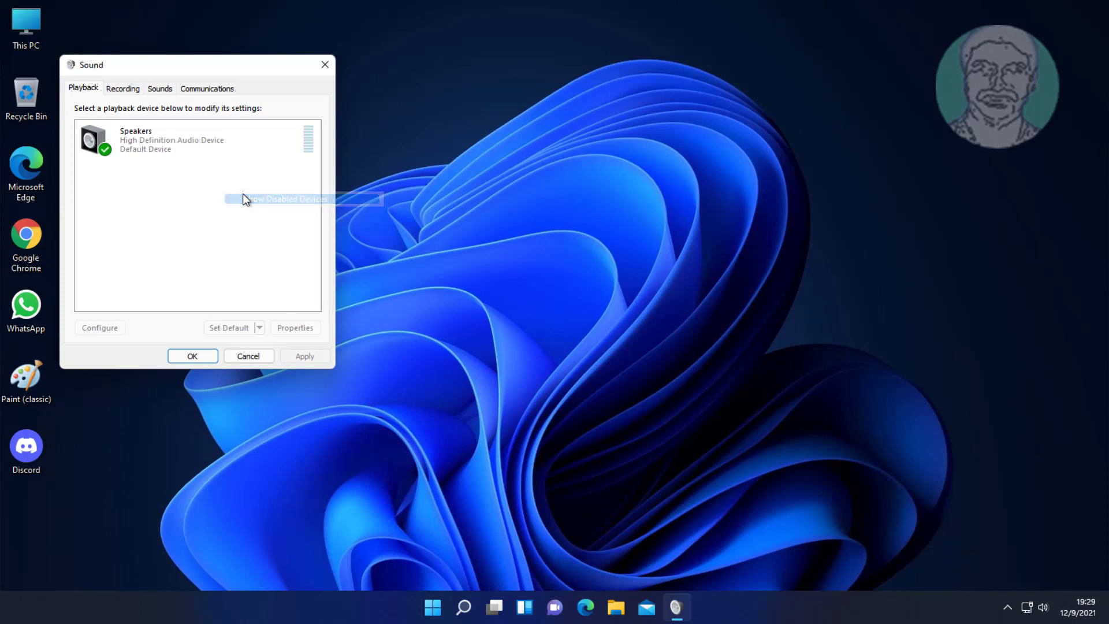
right_click(213, 192)
click(250, 215)
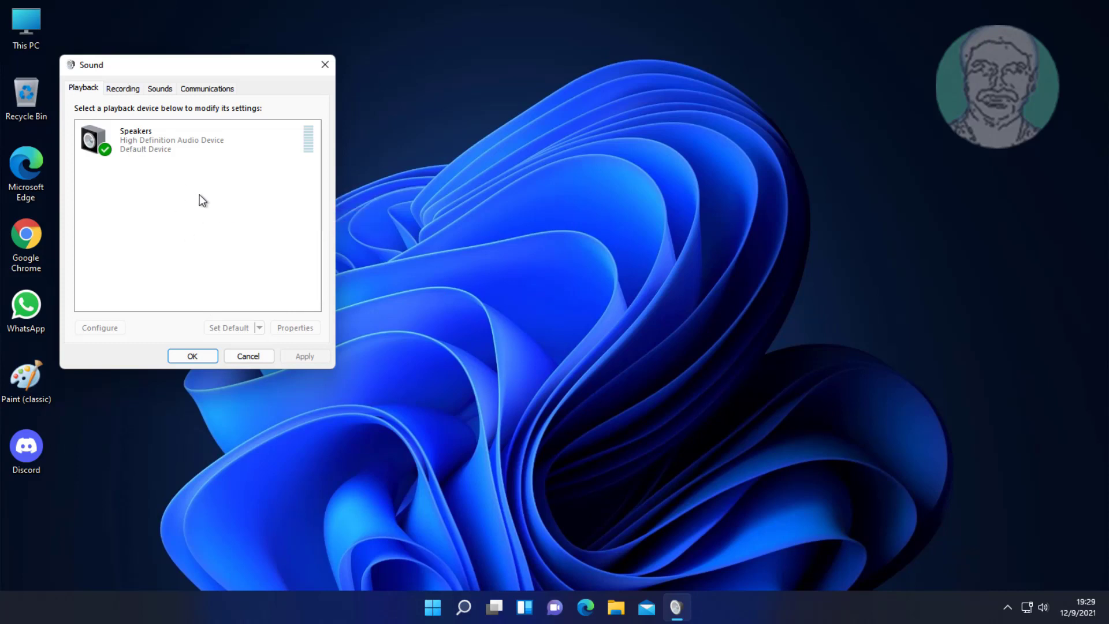
click(162, 144)
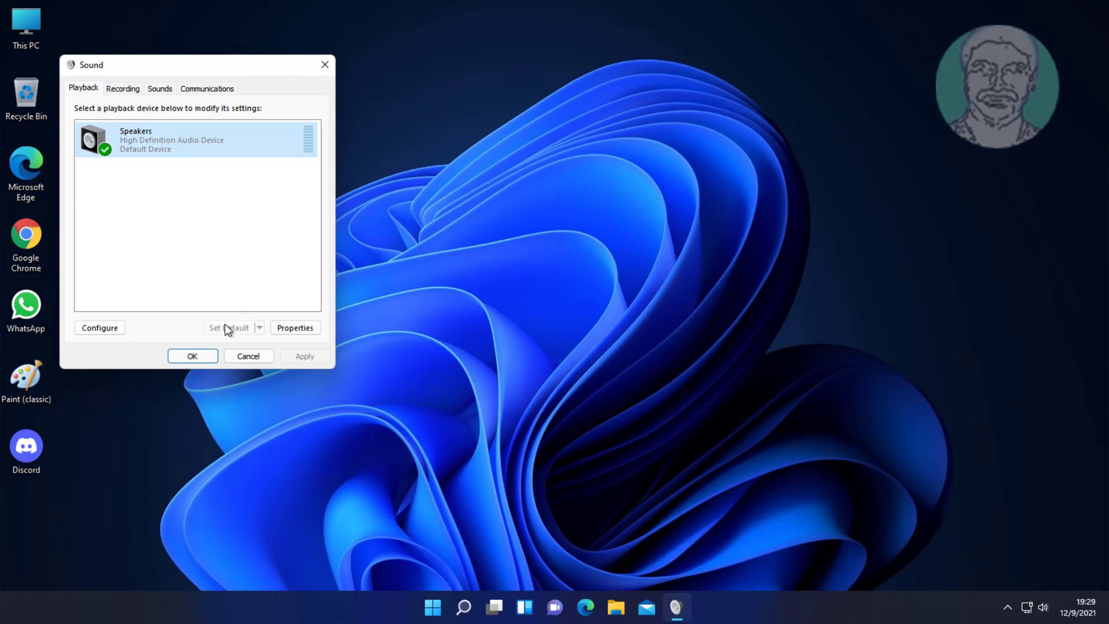
Disable all enhancements for the Speakers, apply the change, and close the Sound dialog.
click(300, 326)
click(176, 141)
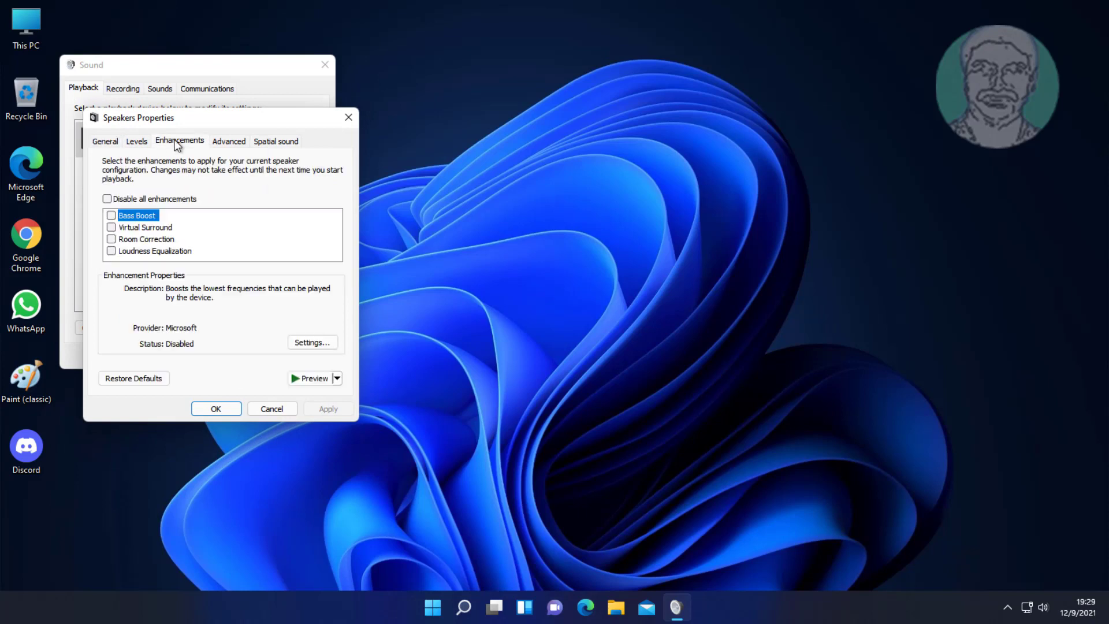
click(132, 199)
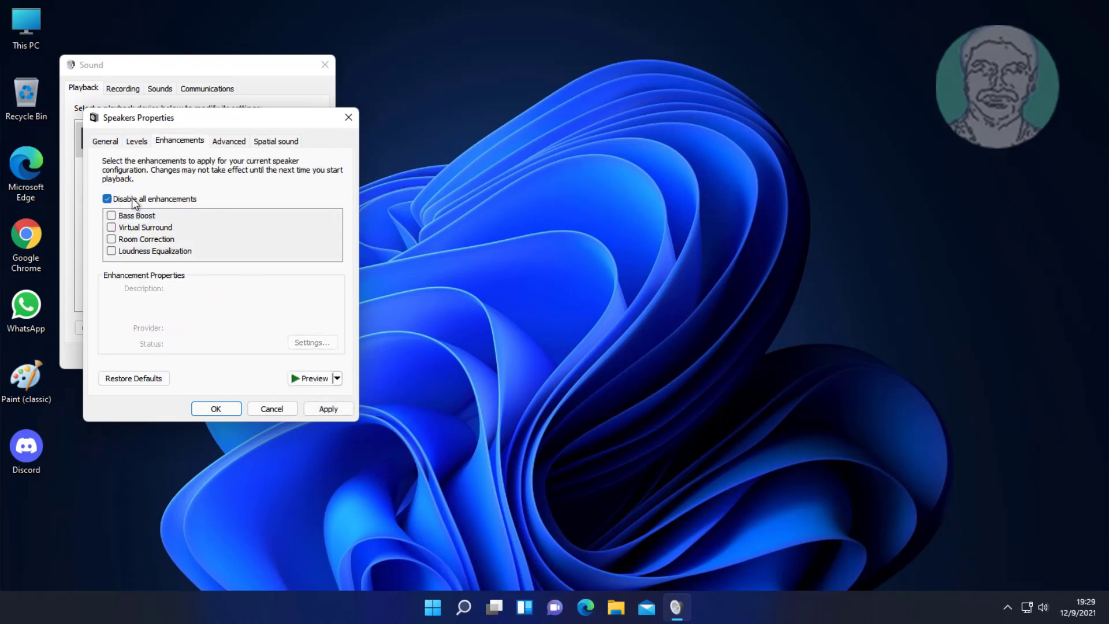
click(328, 409)
click(217, 408)
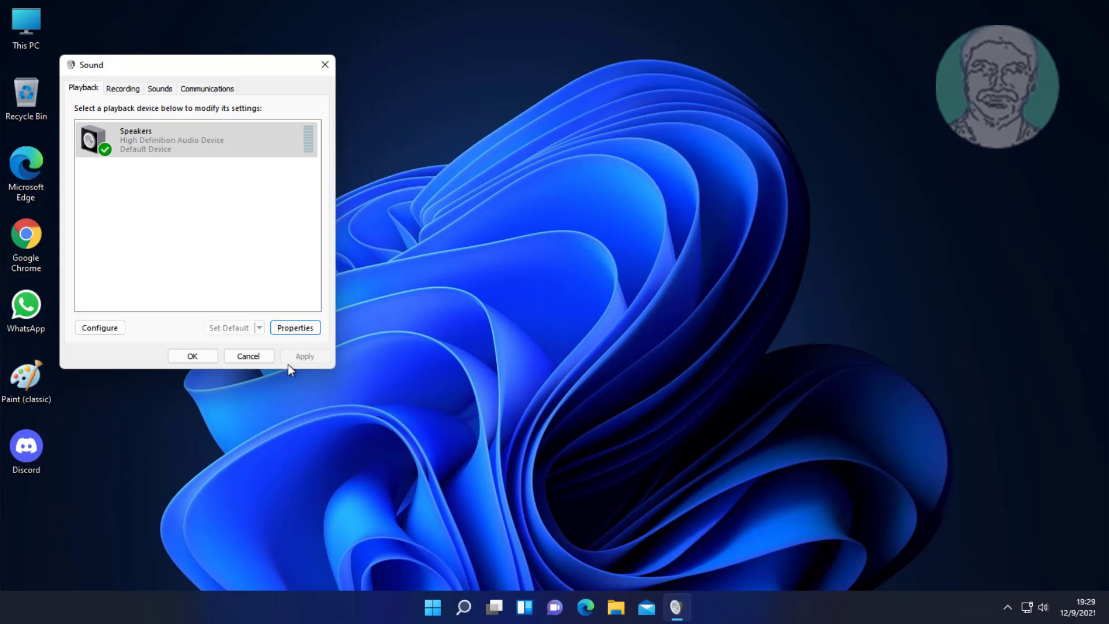
click(191, 356)
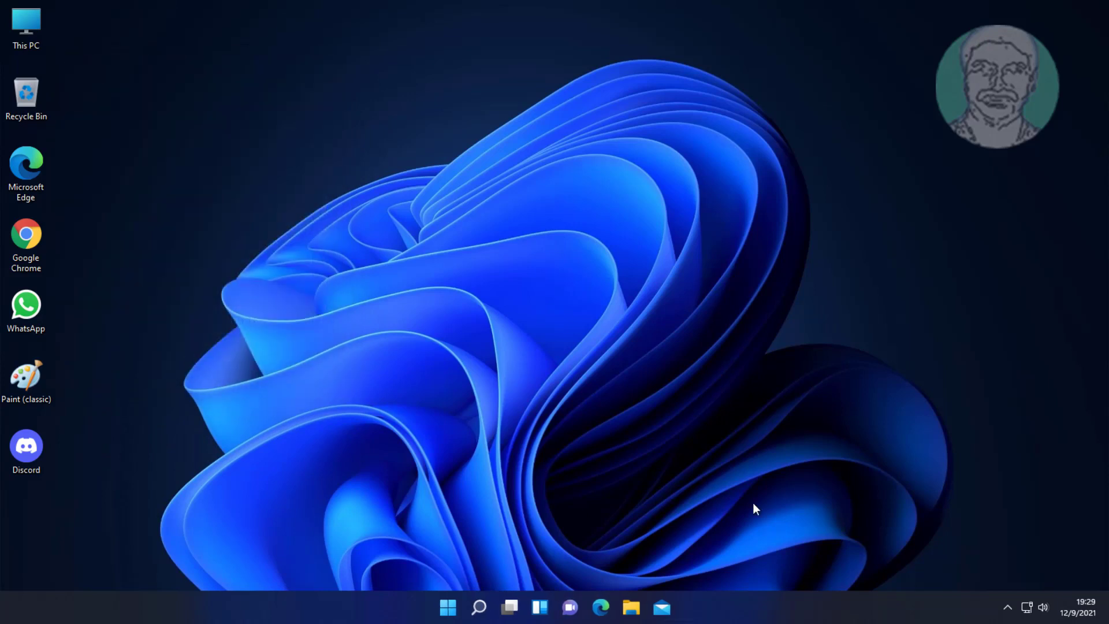
Search Windows for 'device manager'.
click(482, 610)
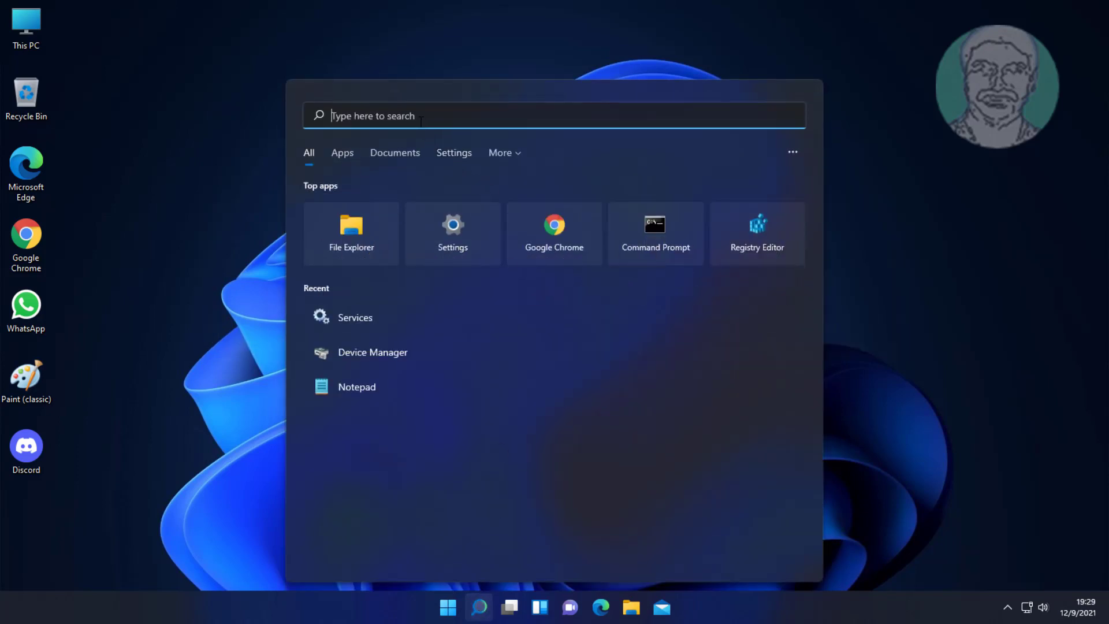
text(dev)
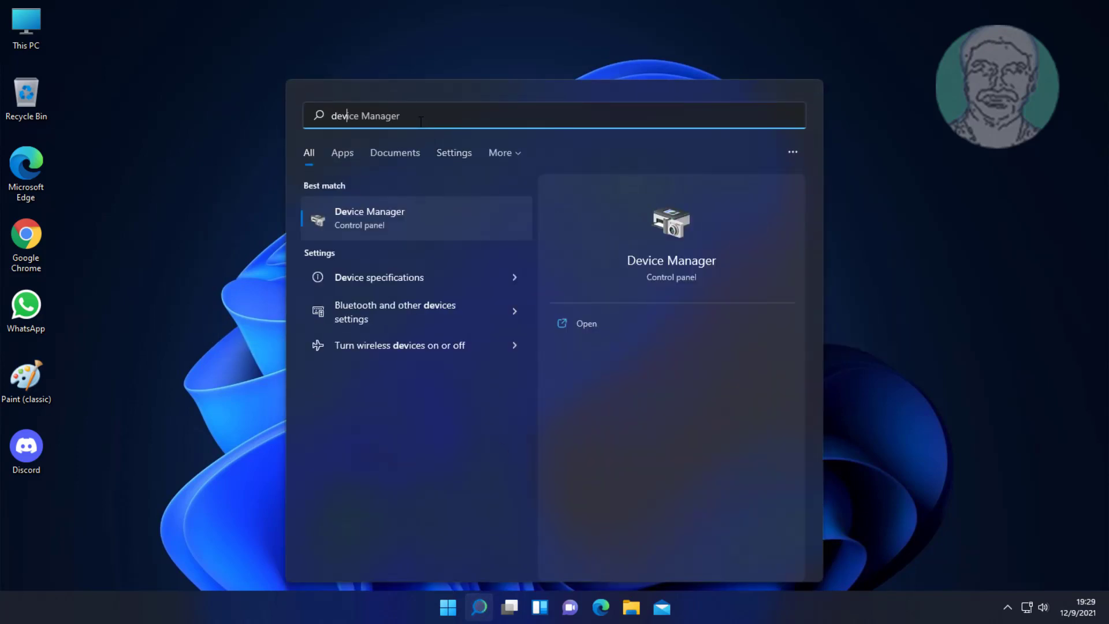
text(ice manager)
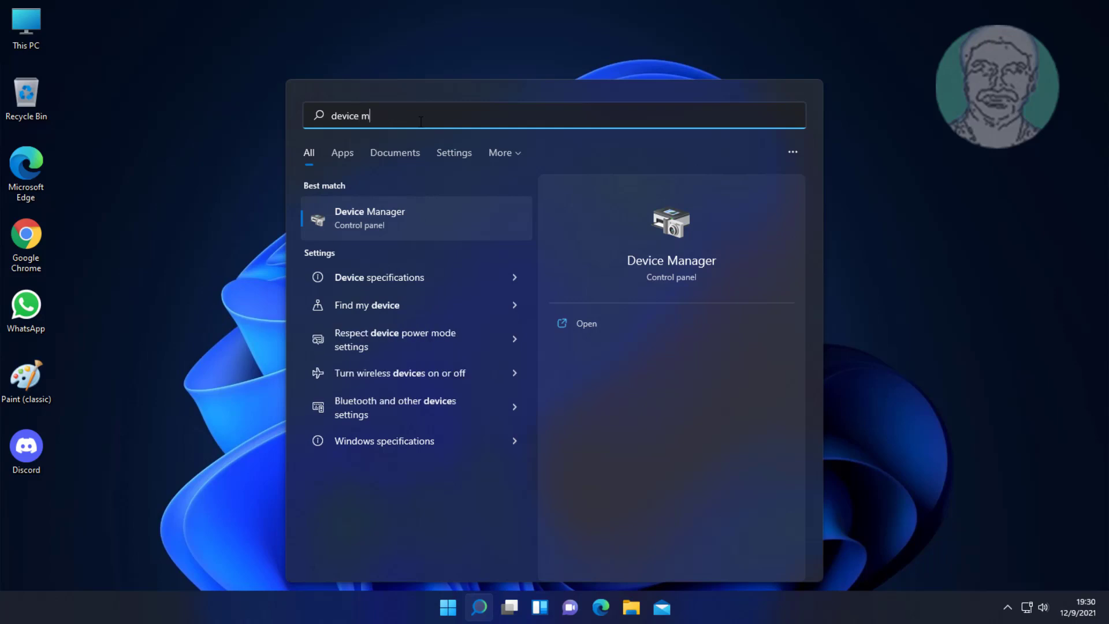
Open Device Manager and expand the Bluetooth category.
click(367, 219)
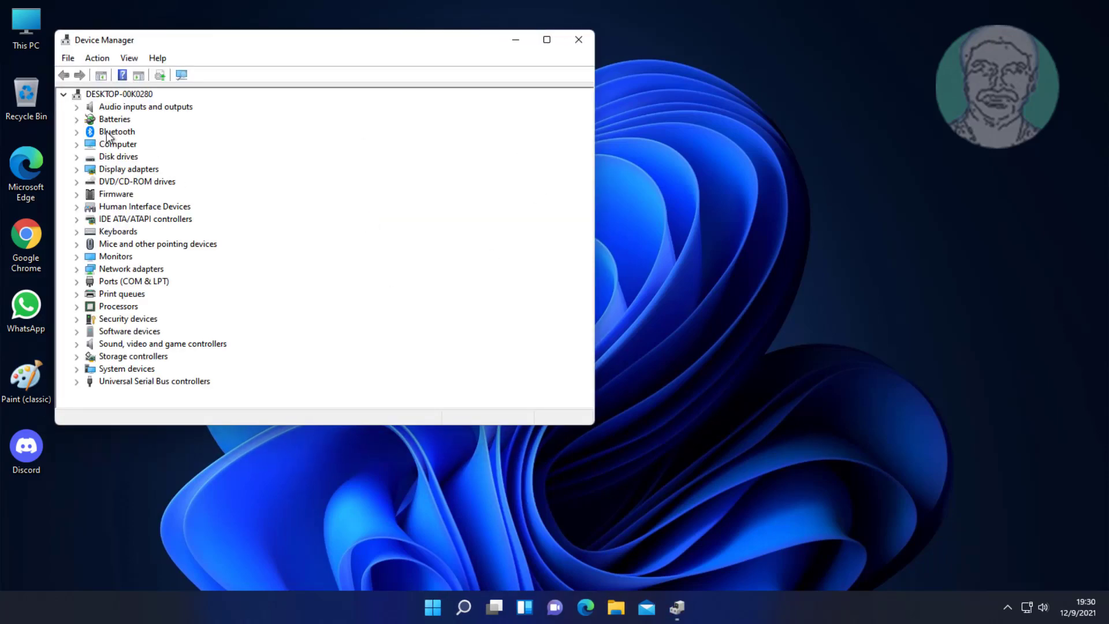
click(107, 132)
click(77, 132)
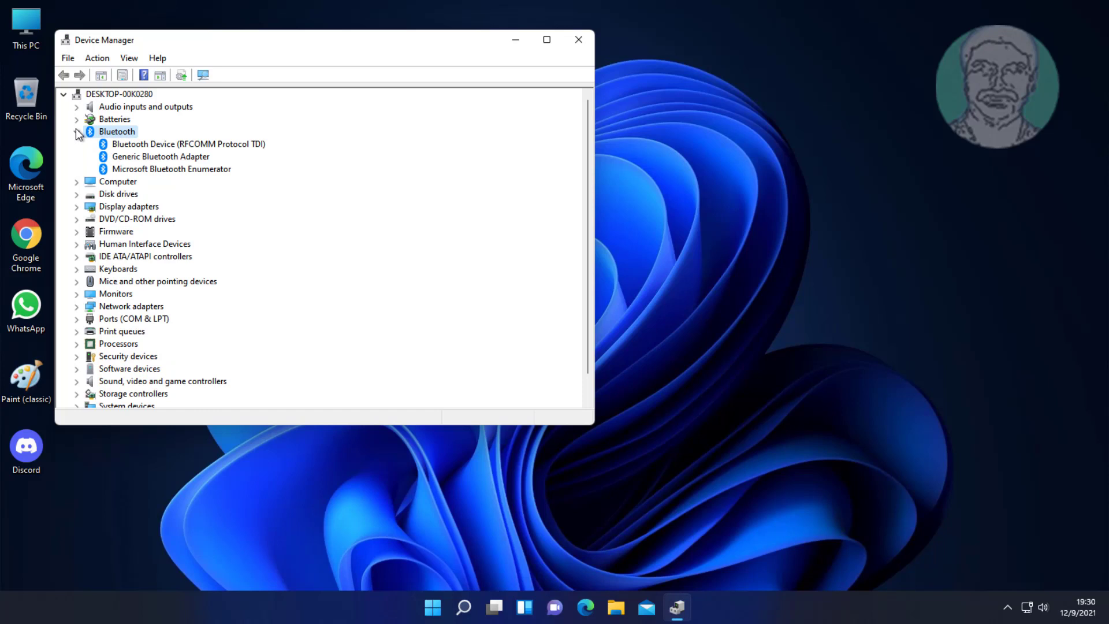
Search automatically for a newer RFCOMM Protocol TDI driver and check Windows Update.
click(234, 145)
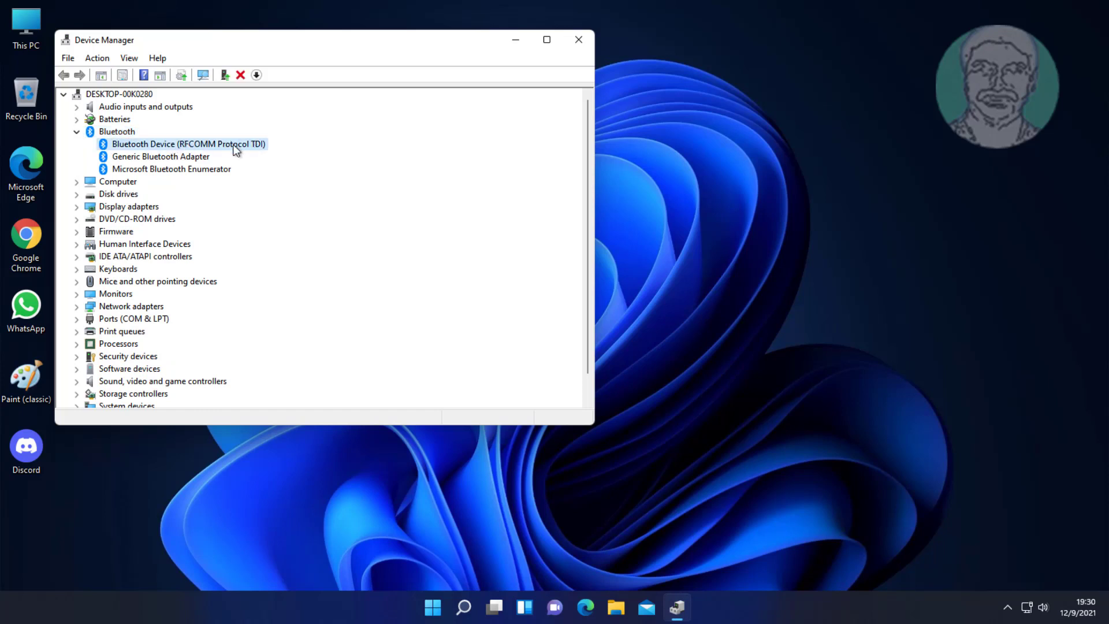
right_click(226, 143)
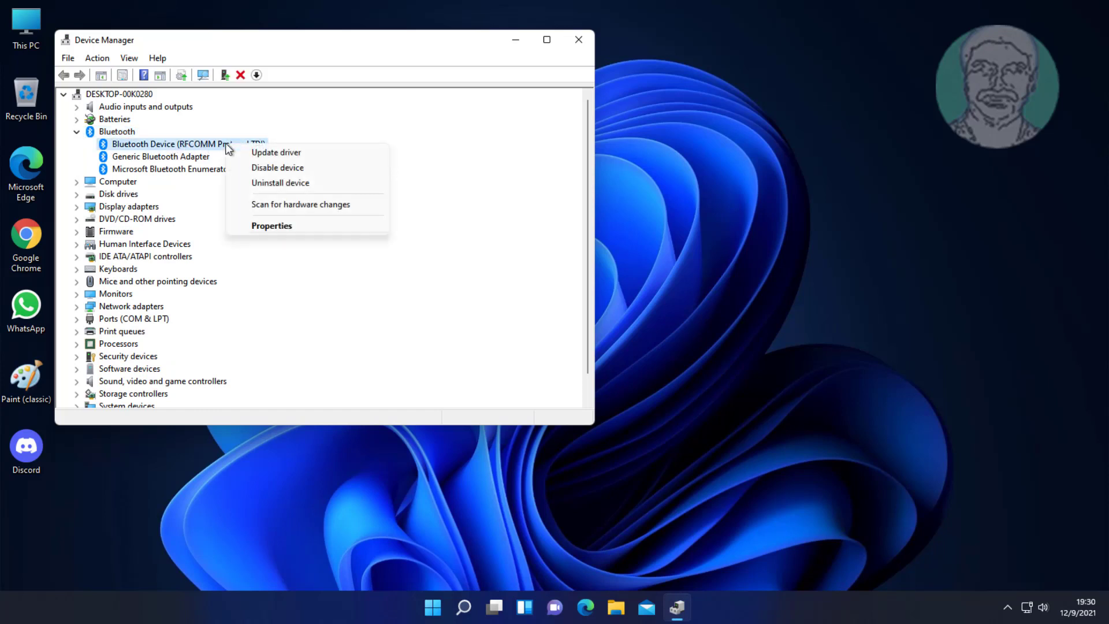
click(275, 157)
click(287, 223)
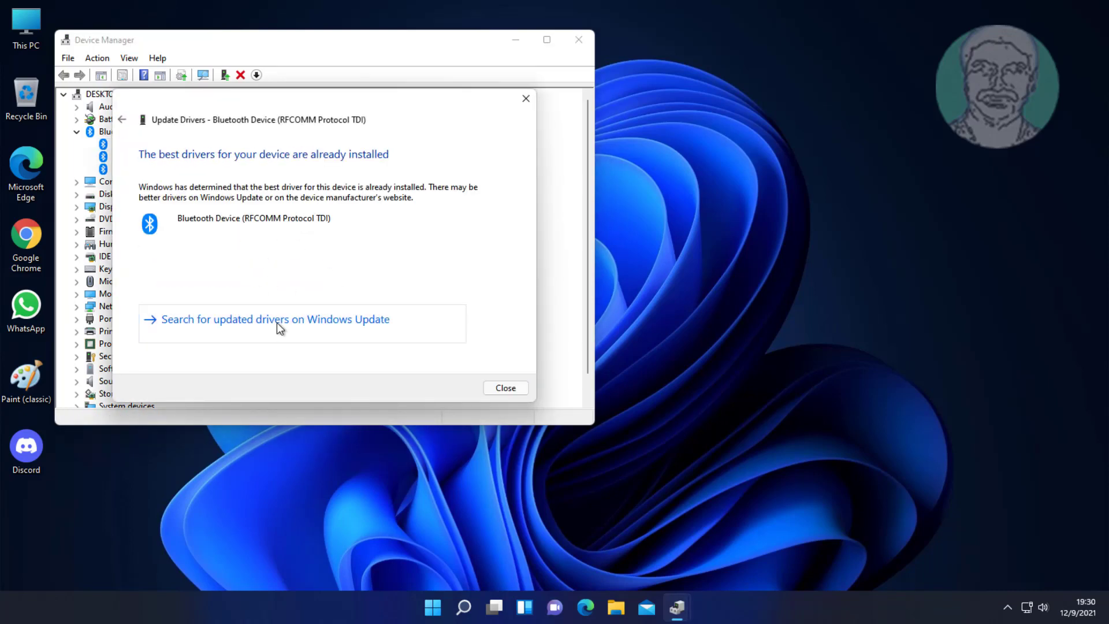
click(276, 323)
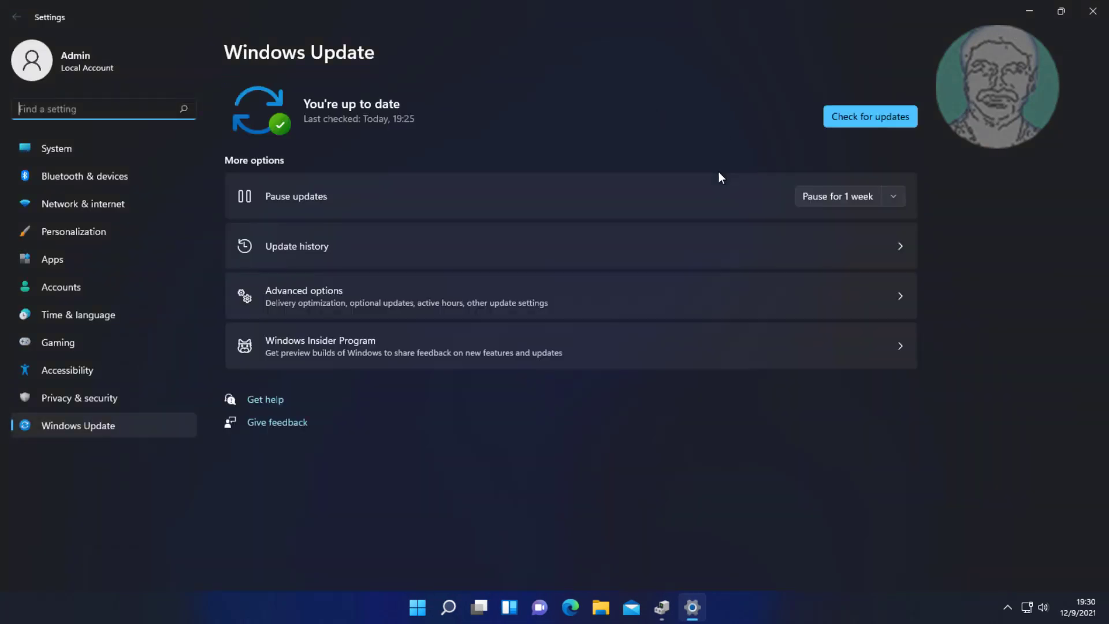
click(869, 124)
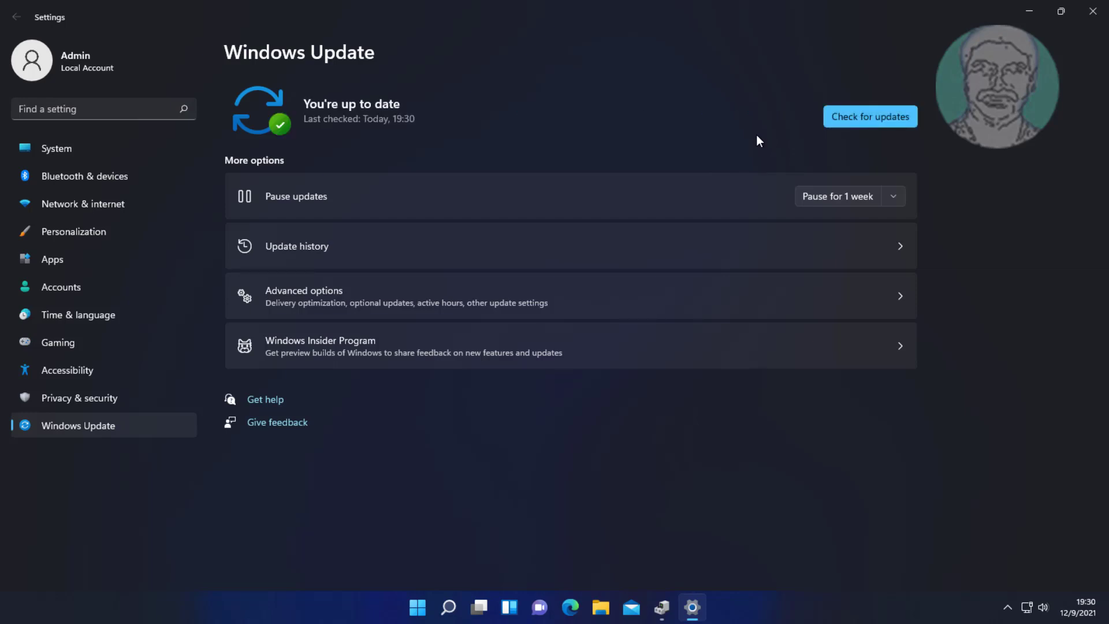
Search automatically for a newer Generic Bluetooth Adapter driver, confirming the best is installed.
click(1093, 11)
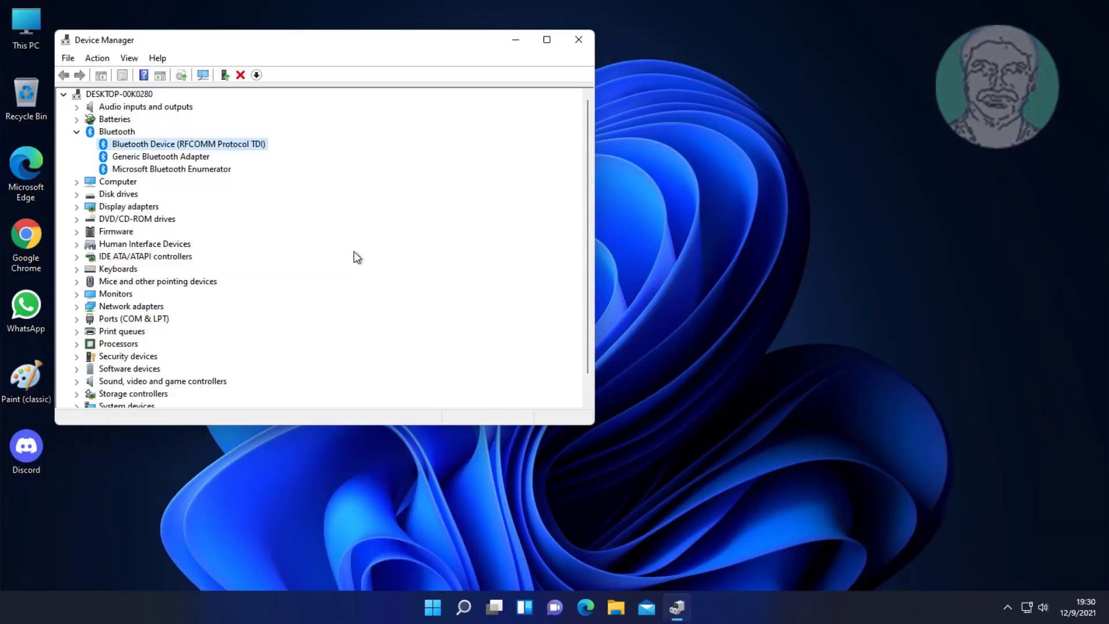
click(180, 157)
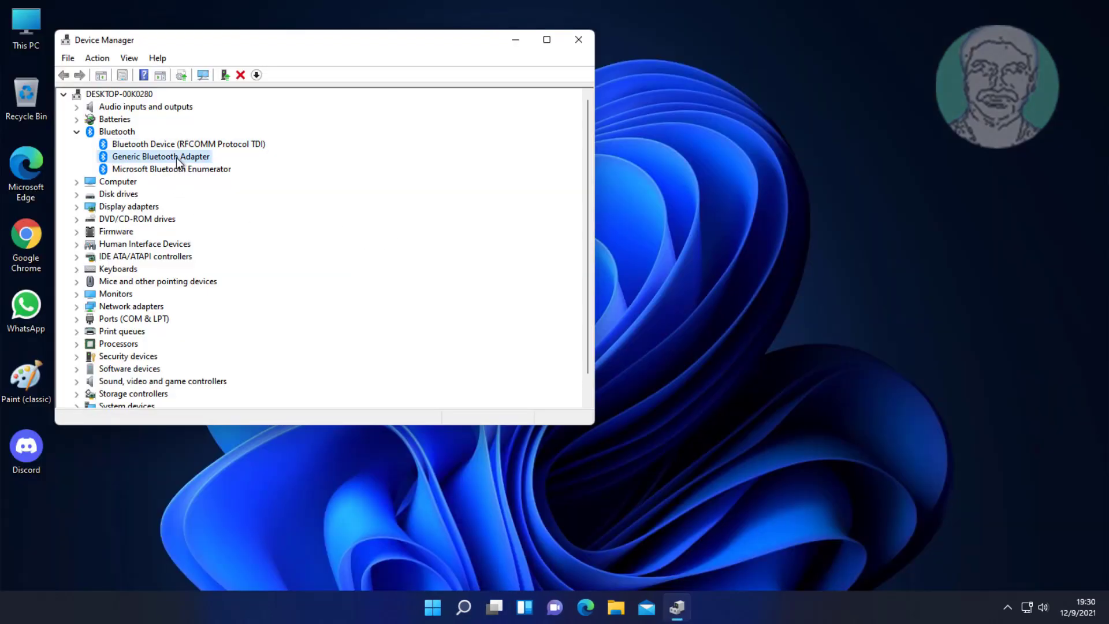
right_click(199, 156)
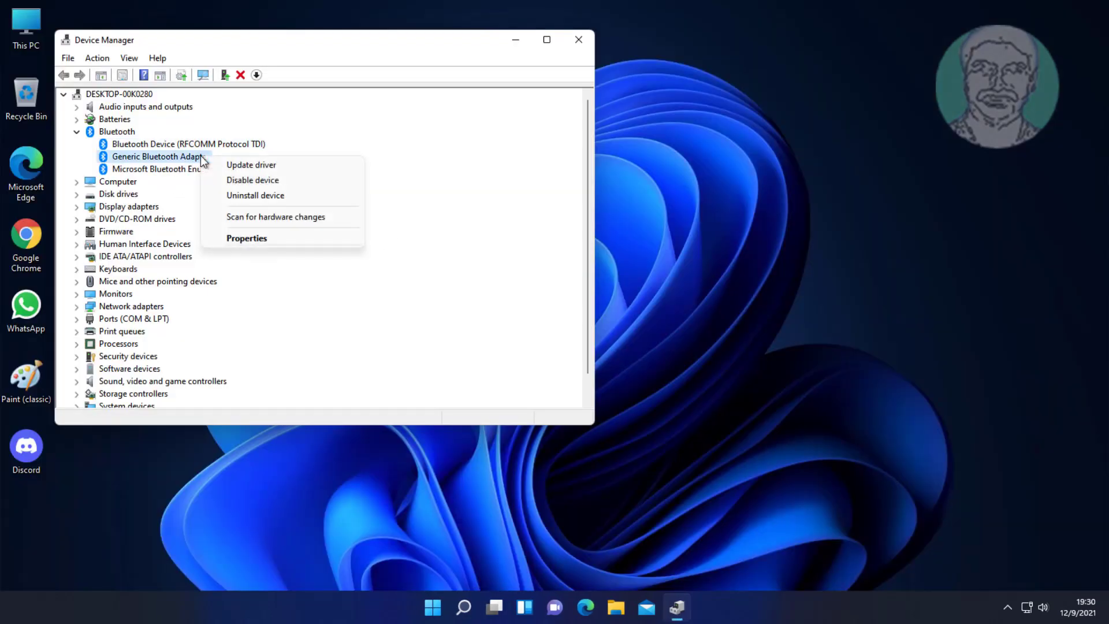
click(252, 167)
click(249, 214)
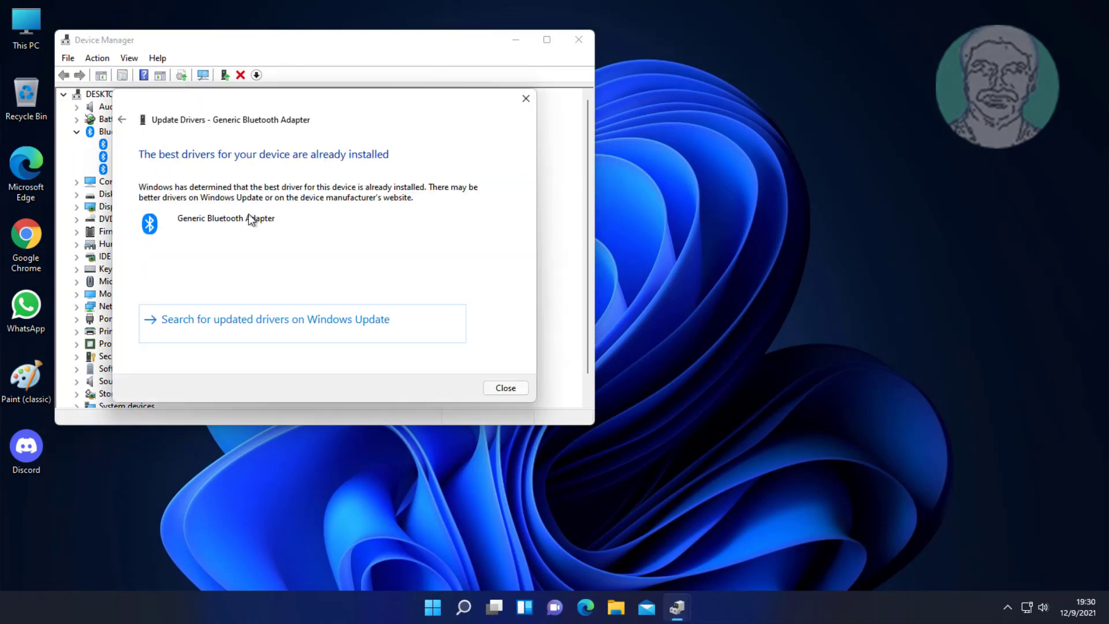
click(307, 327)
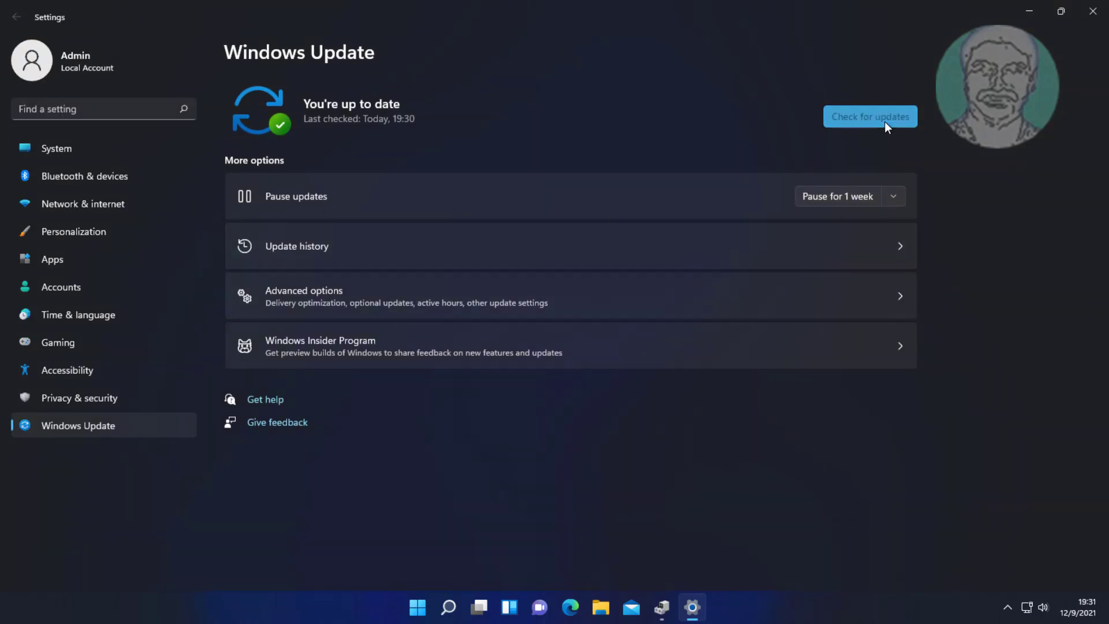
Recheck Windows Update, close Settings, and select Microsoft Bluetooth Enumerator.
click(885, 121)
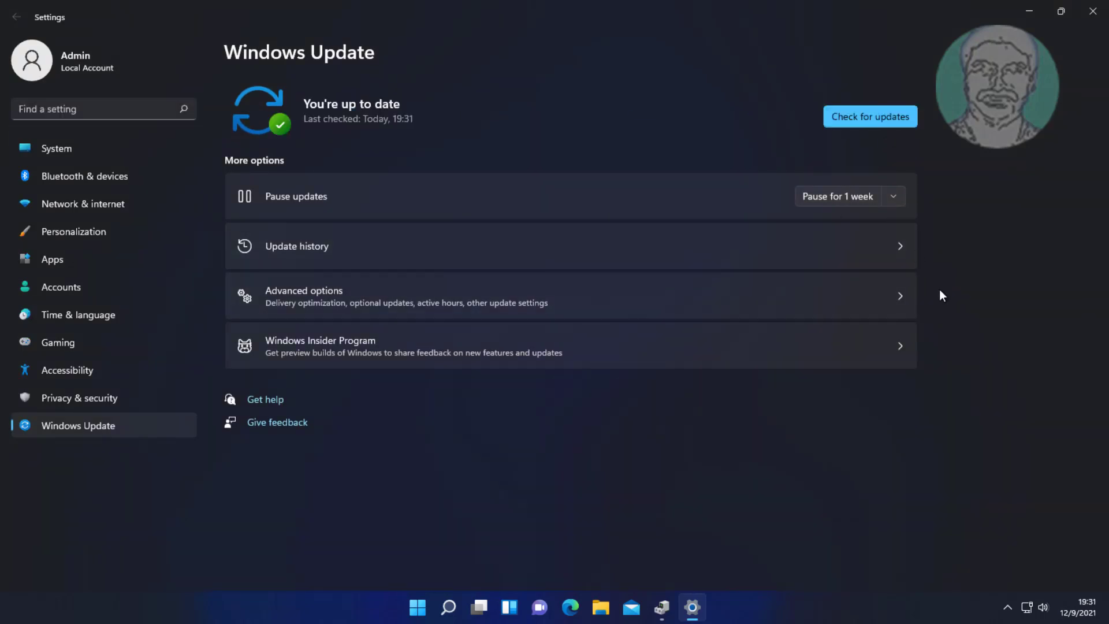
click(1090, 12)
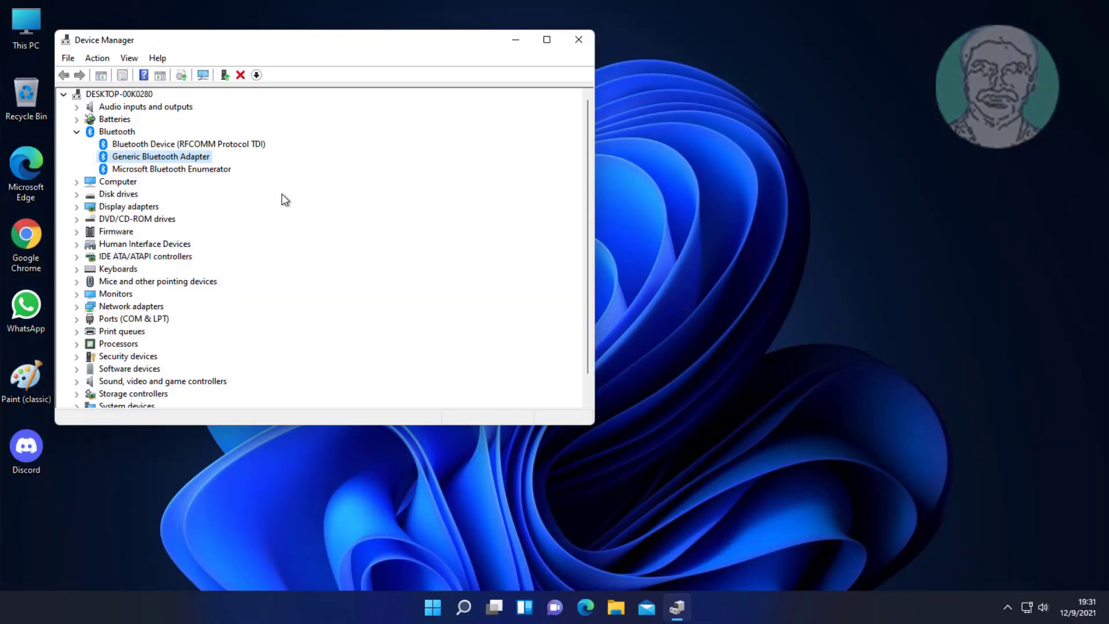
click(197, 170)
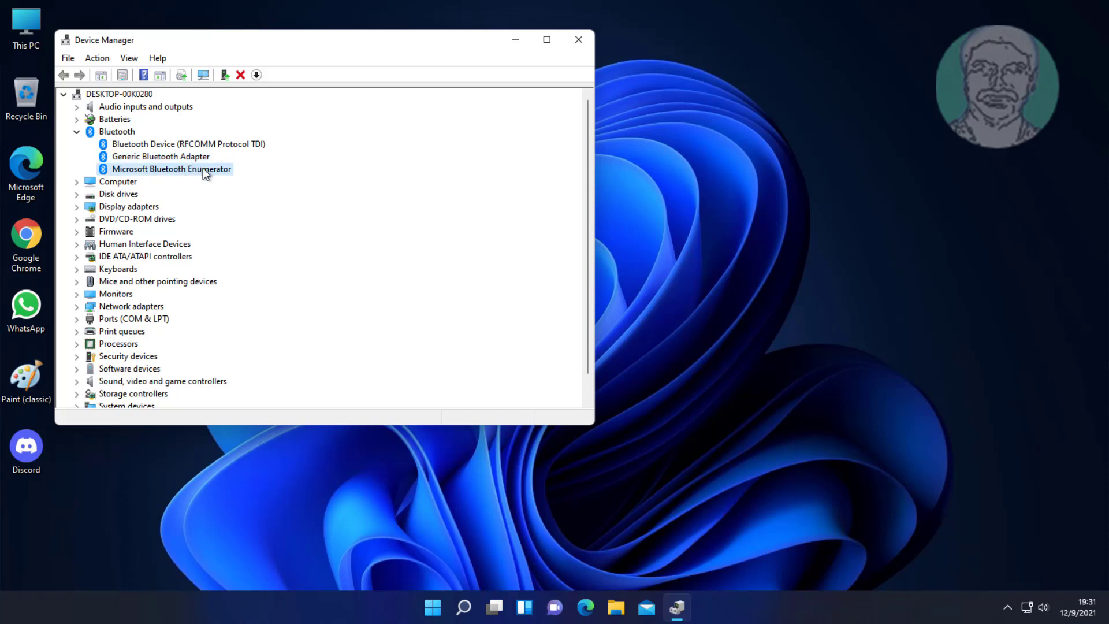
Confirm the Microsoft Bluetooth Enumerator driver and Windows Update are current, then close Device Manager.
right_click(203, 168)
click(237, 177)
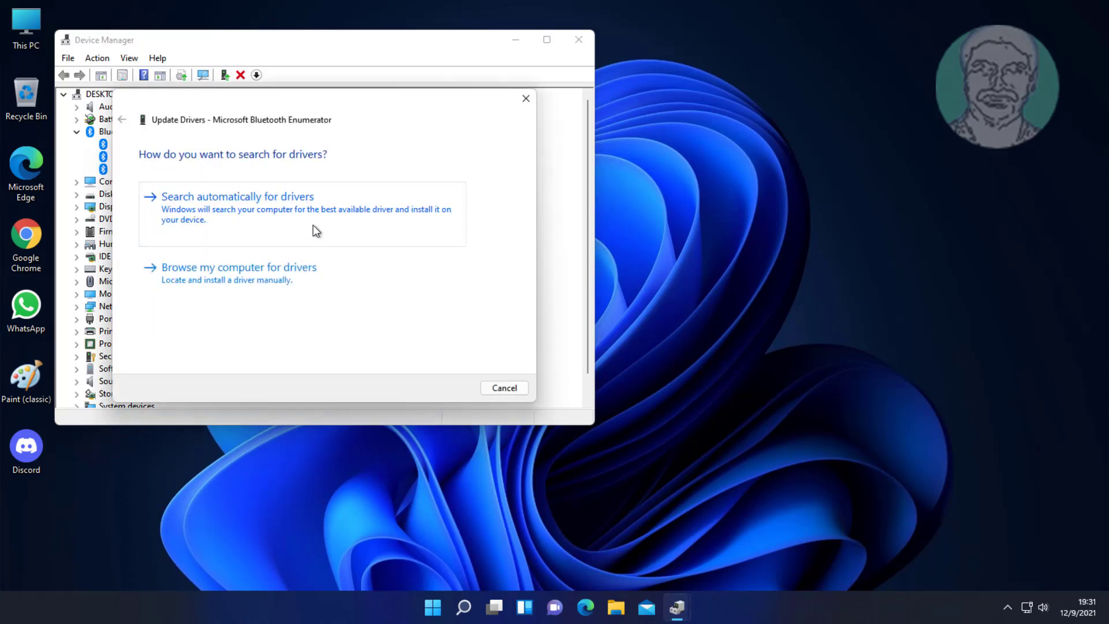
click(316, 232)
click(280, 327)
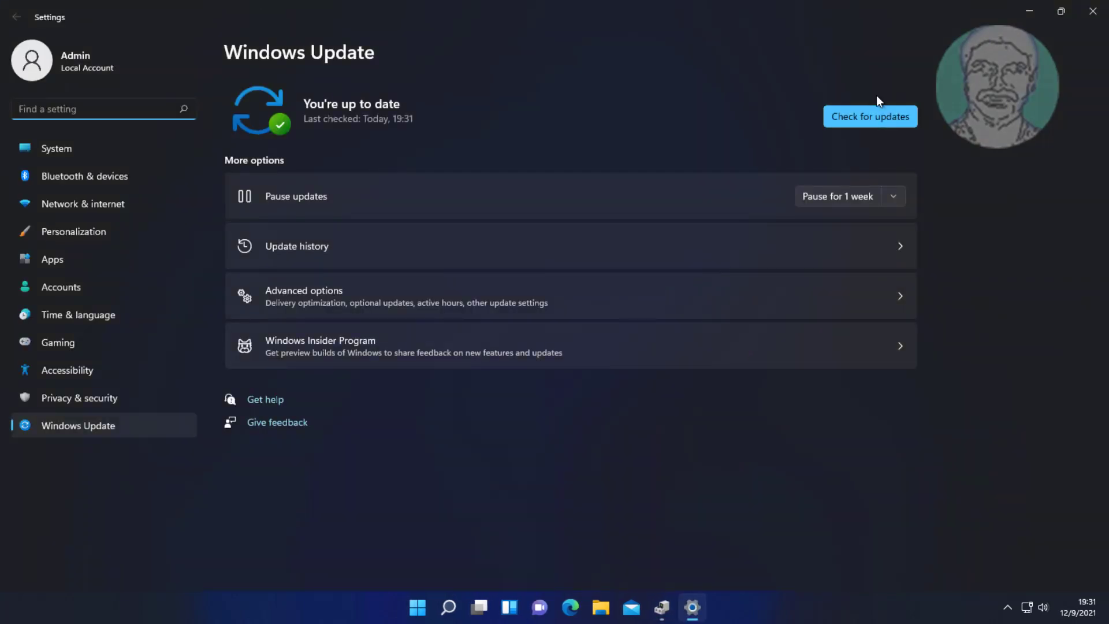
click(875, 108)
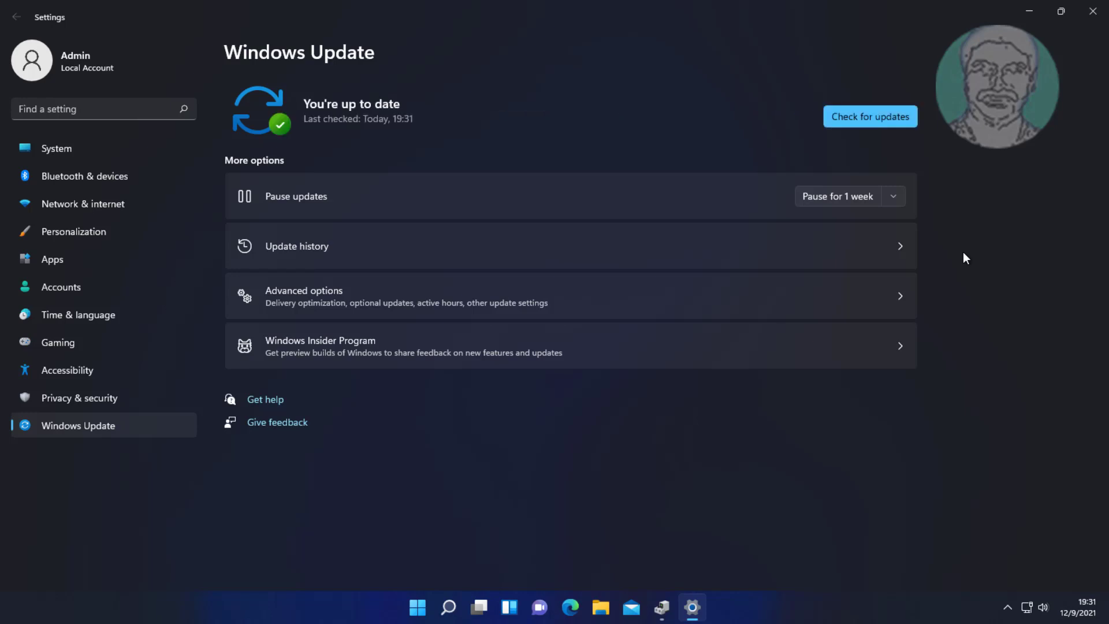
click(1088, 14)
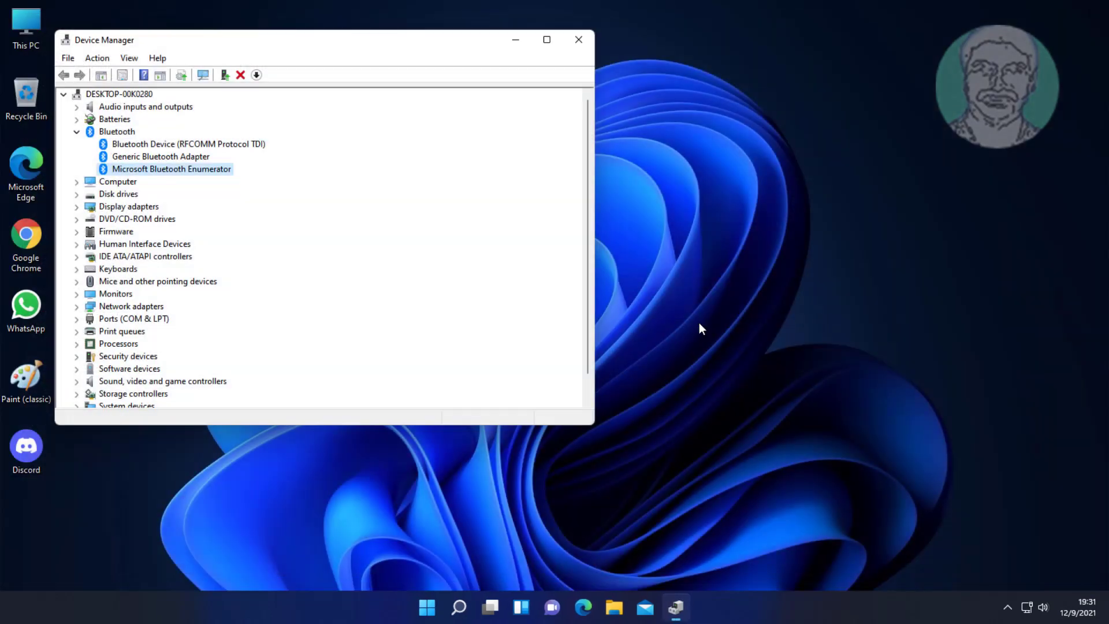
click(578, 40)
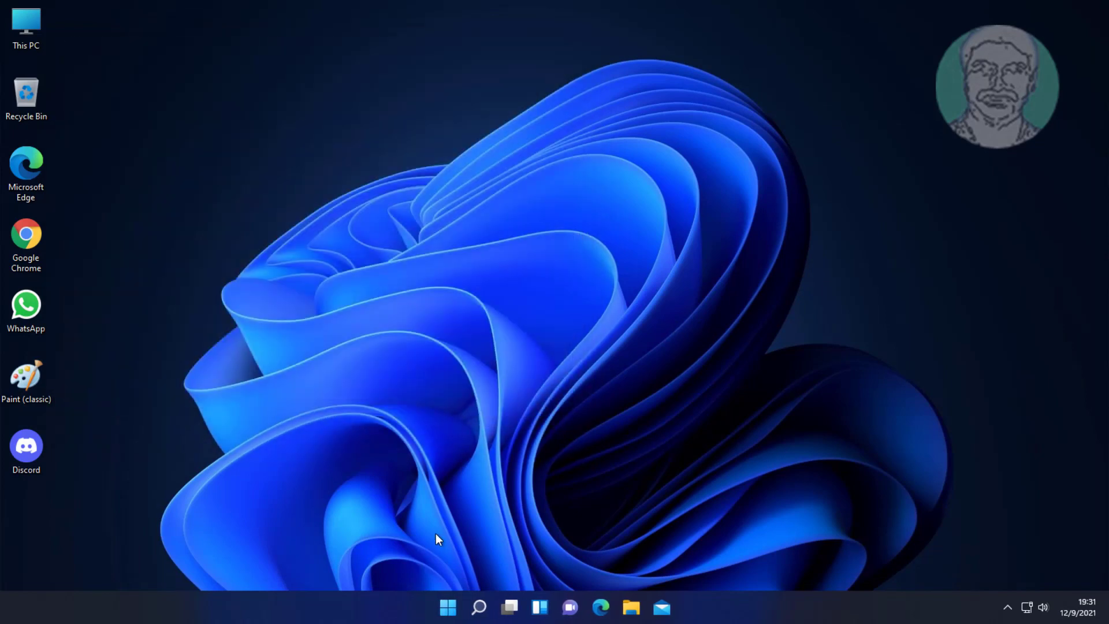
Search Windows for 'device manager' and launch Device Manager from the results.
click(474, 610)
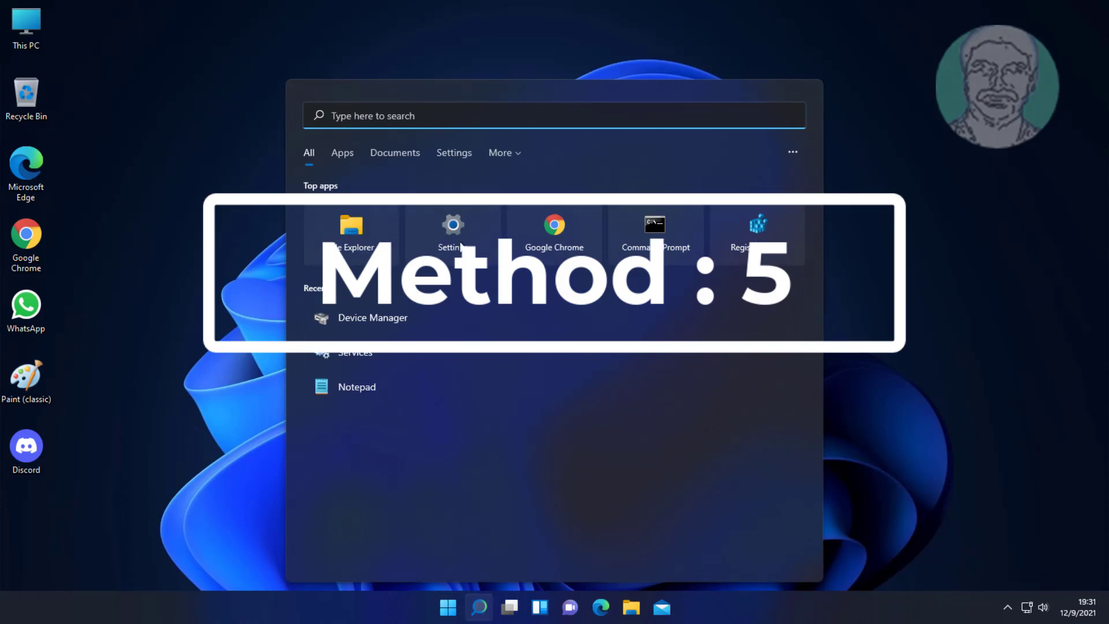
text(device Manager)
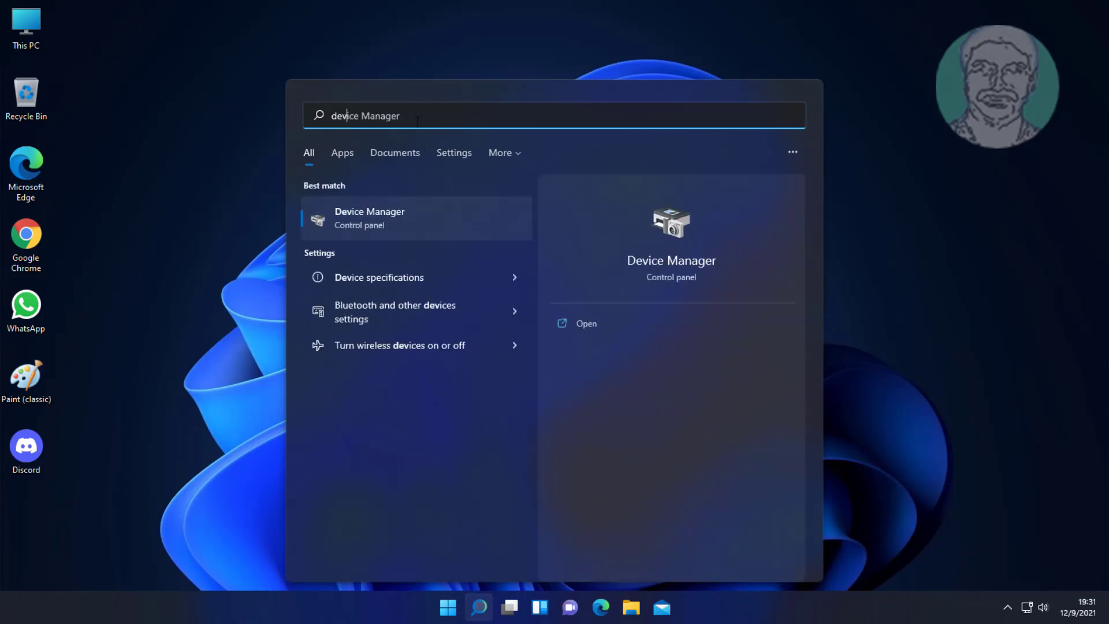
key(BackSpace)
key(BackSpace)
key(BackSpace)
key(BackSpace)
key(BackSpace)
key(BackSpace)
key(BackSpace)
text(manager)
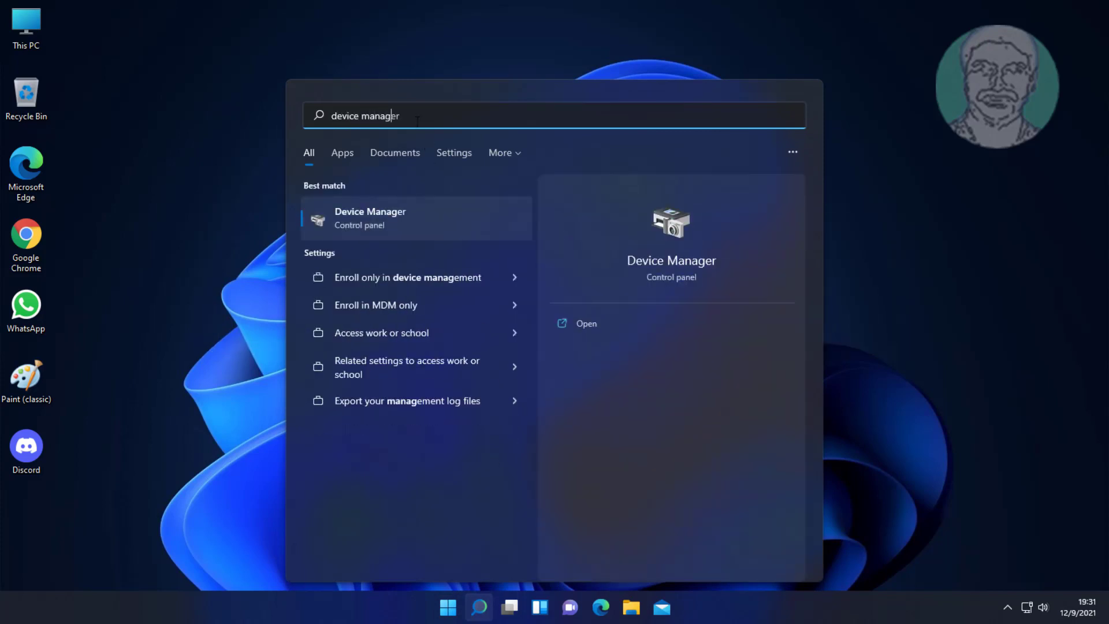
click(346, 217)
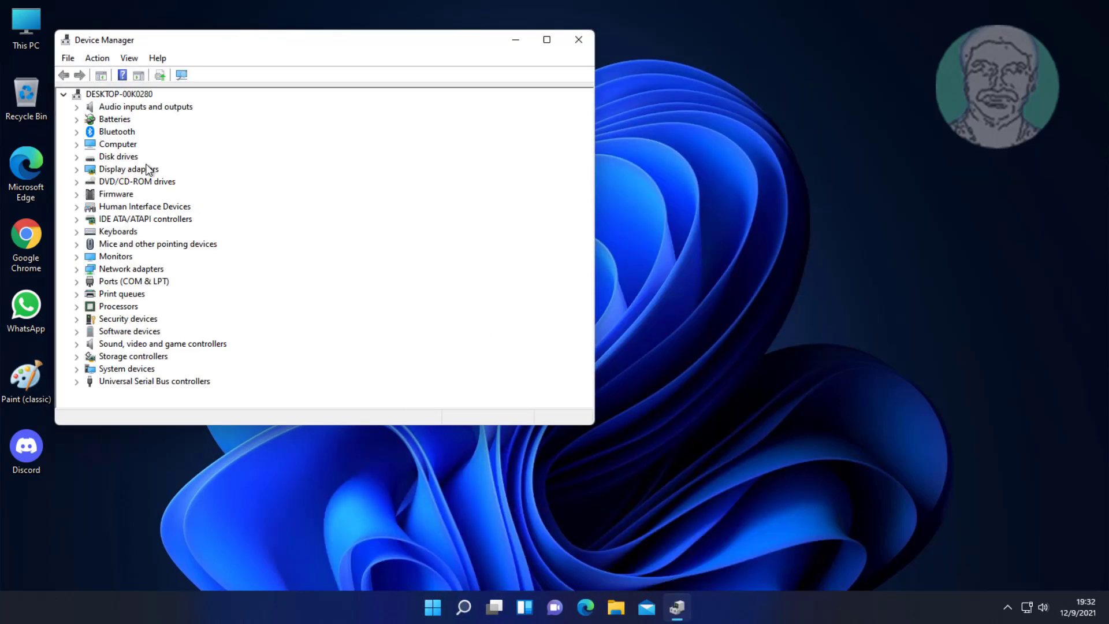
Expand the Bluetooth category and uninstall the Bluetooth Device (RFCOMM Protocol TDI).
click(118, 133)
right_click(103, 133)
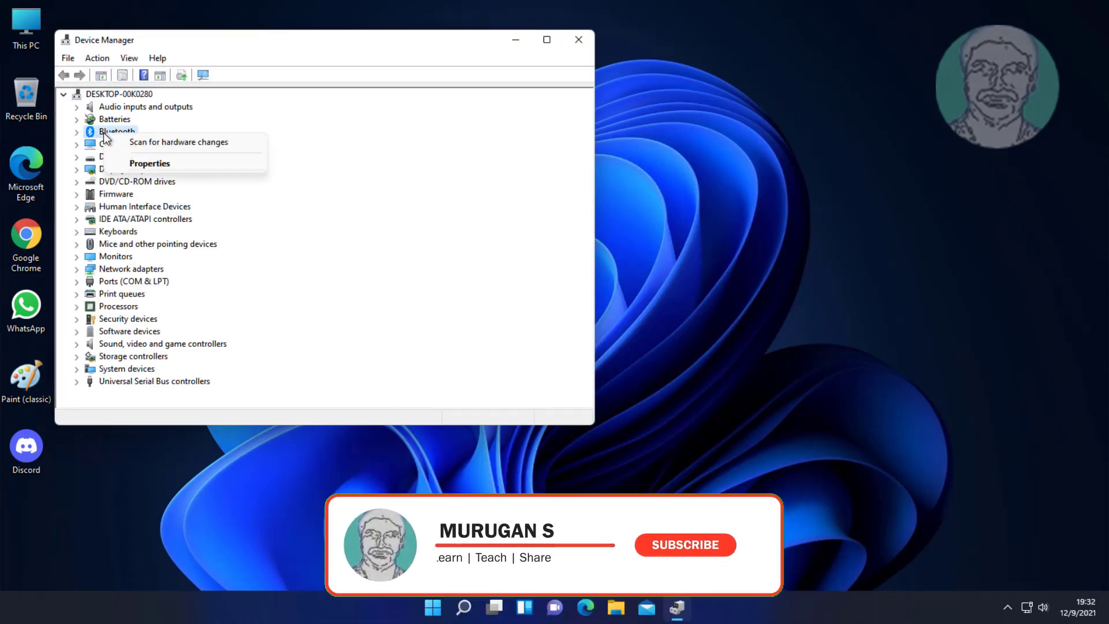
click(194, 148)
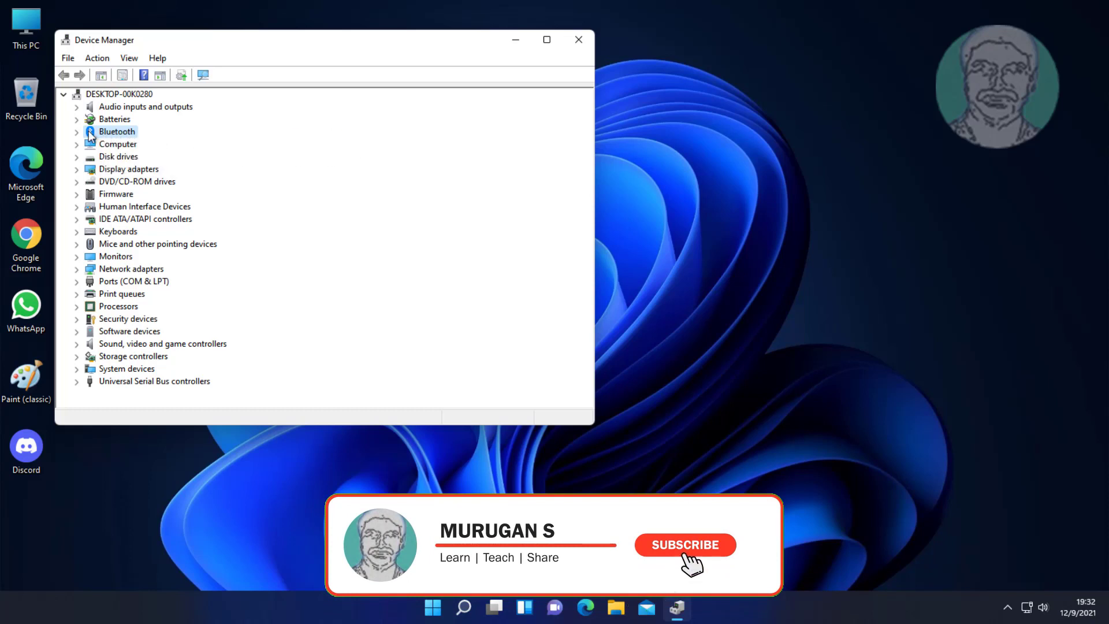
click(173, 144)
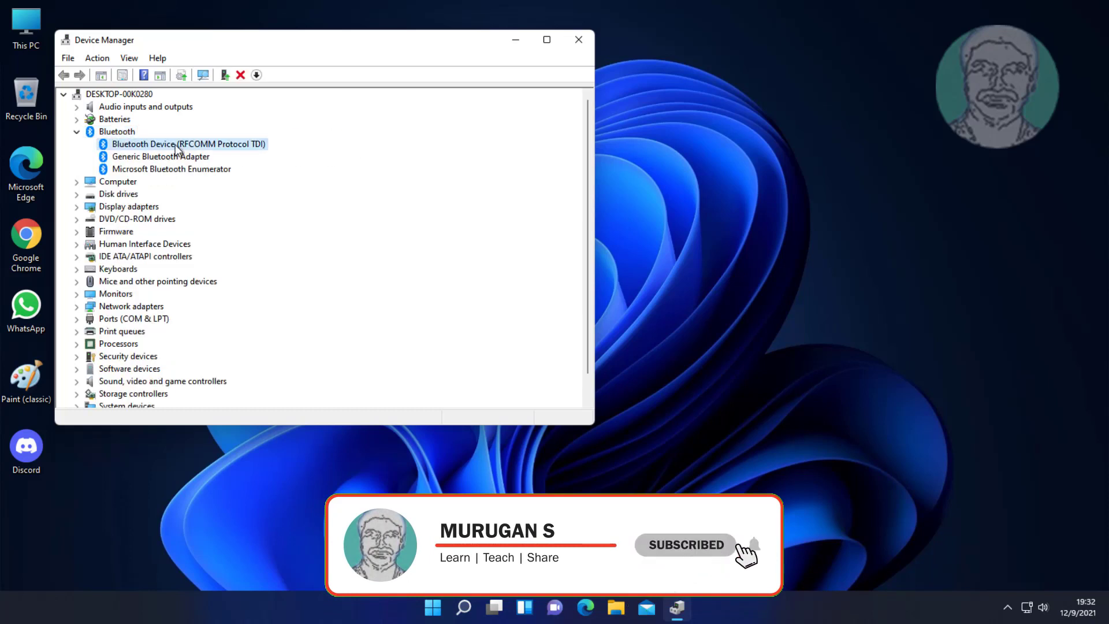
right_click(179, 144)
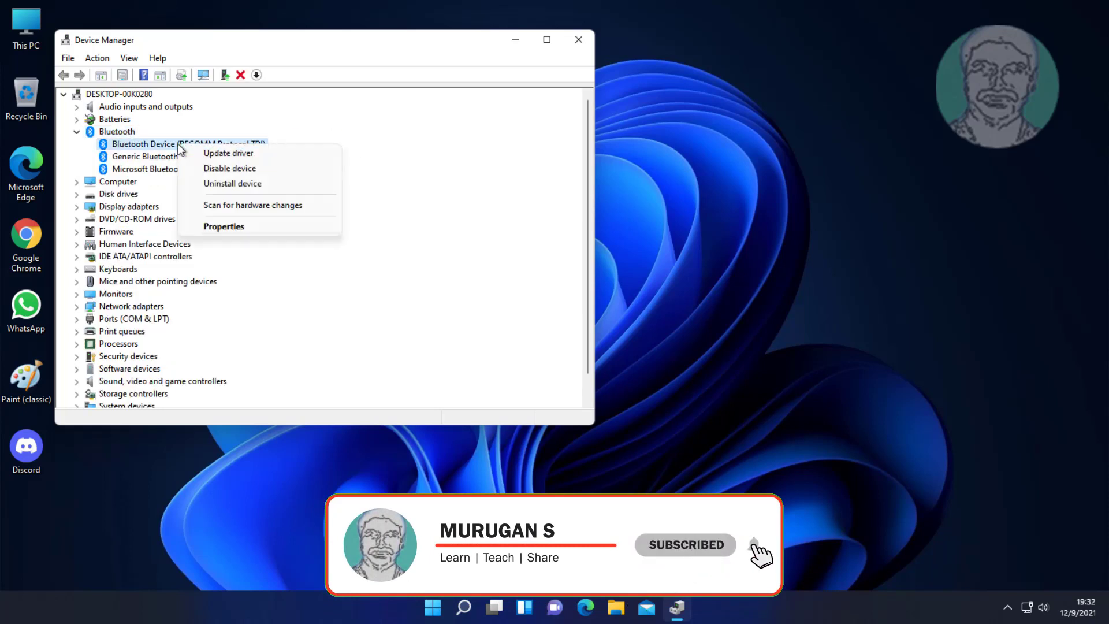
click(228, 185)
click(585, 357)
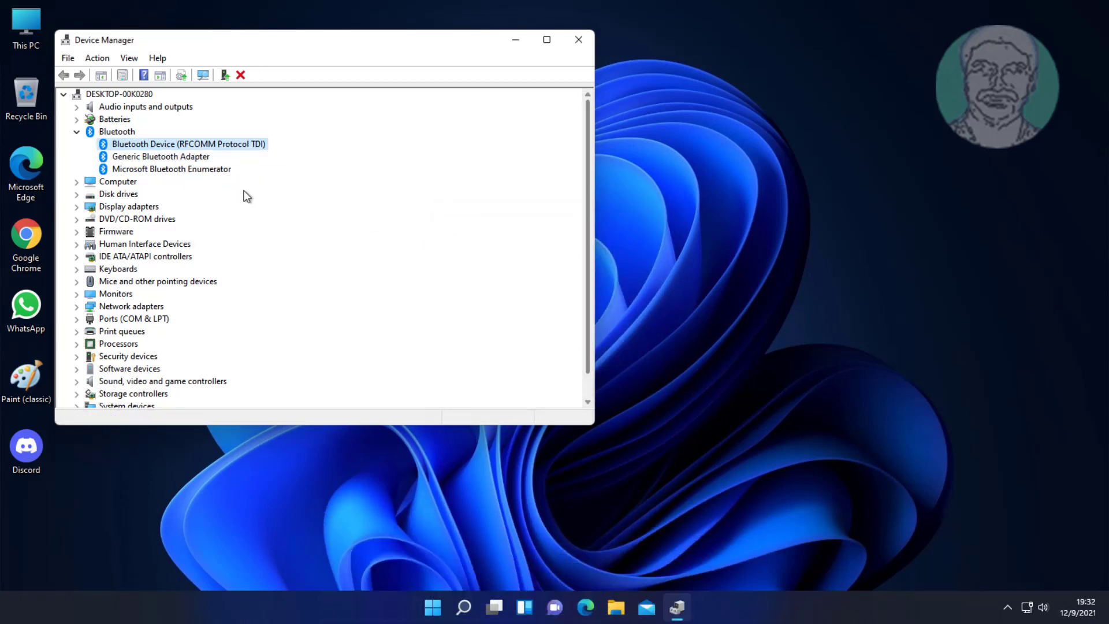
Uninstall the Generic Bluetooth Adapter, then close Device Manager.
right_click(165, 144)
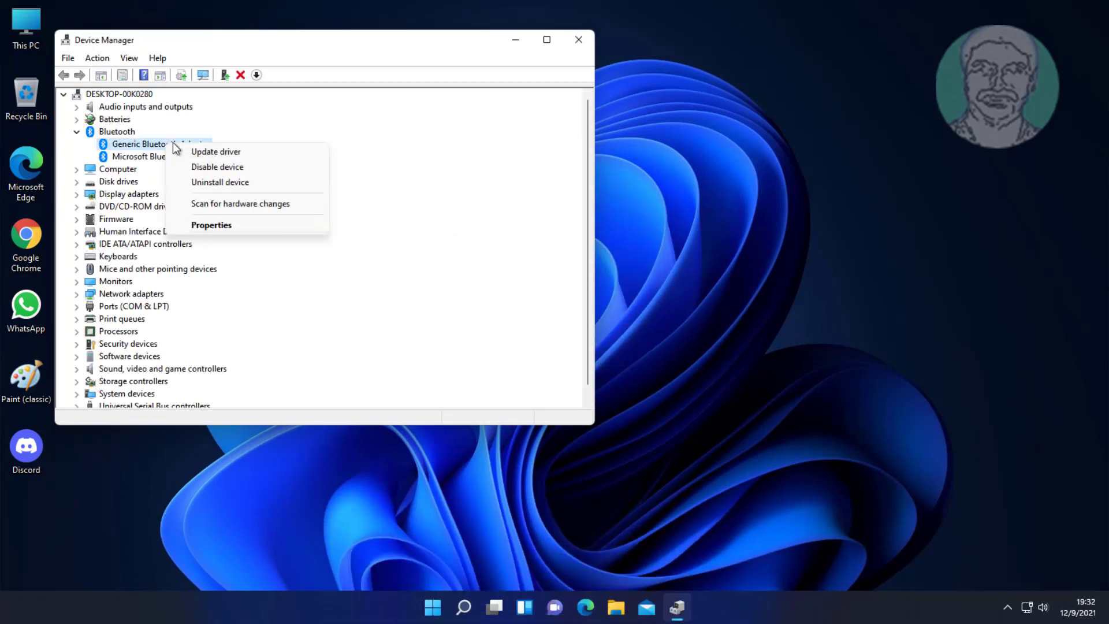
click(222, 176)
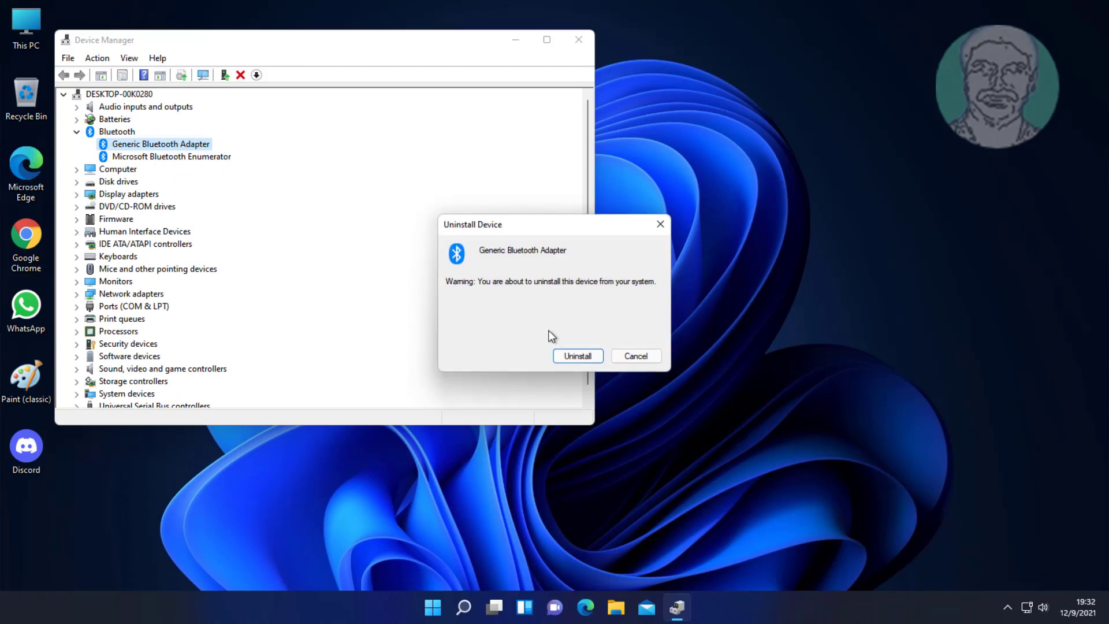
click(572, 355)
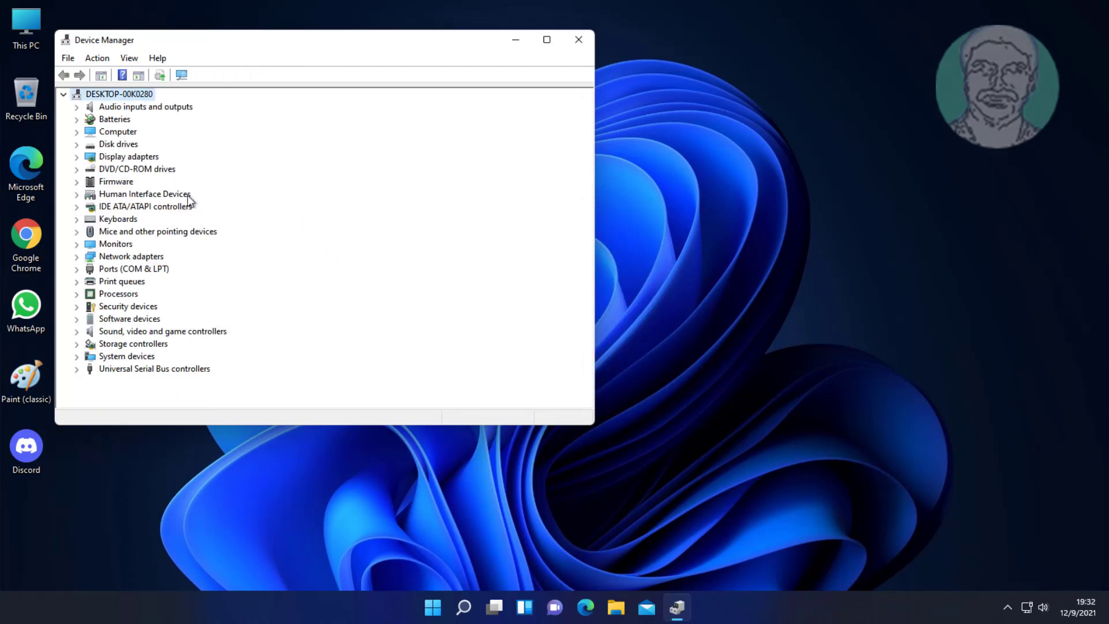
click(578, 41)
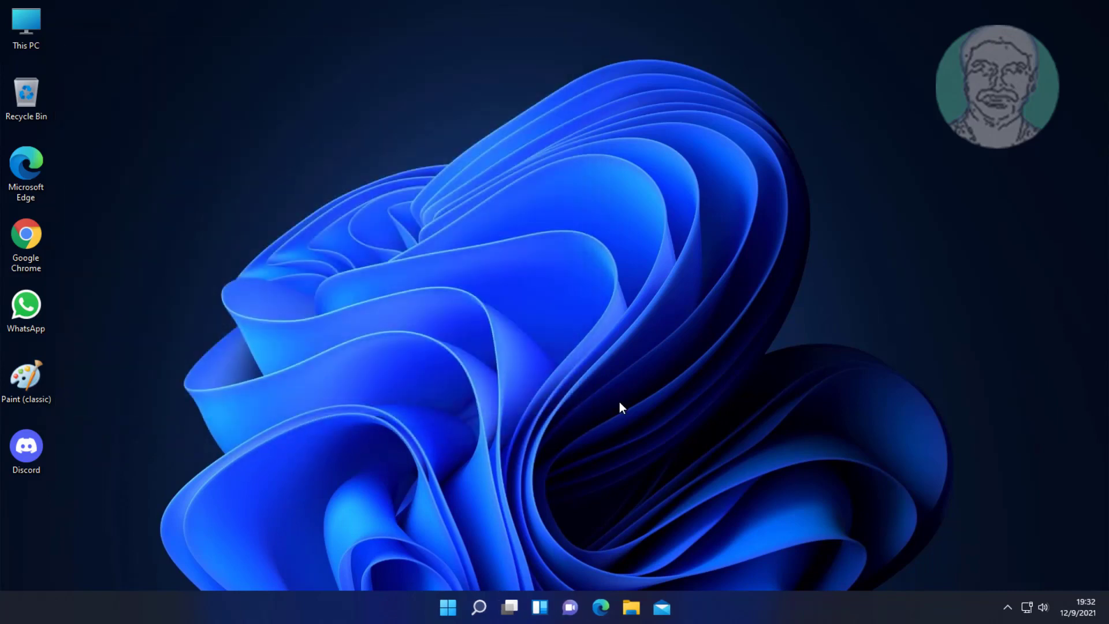
Restart the PC from the Start menu's power options.
click(448, 606)
click(726, 559)
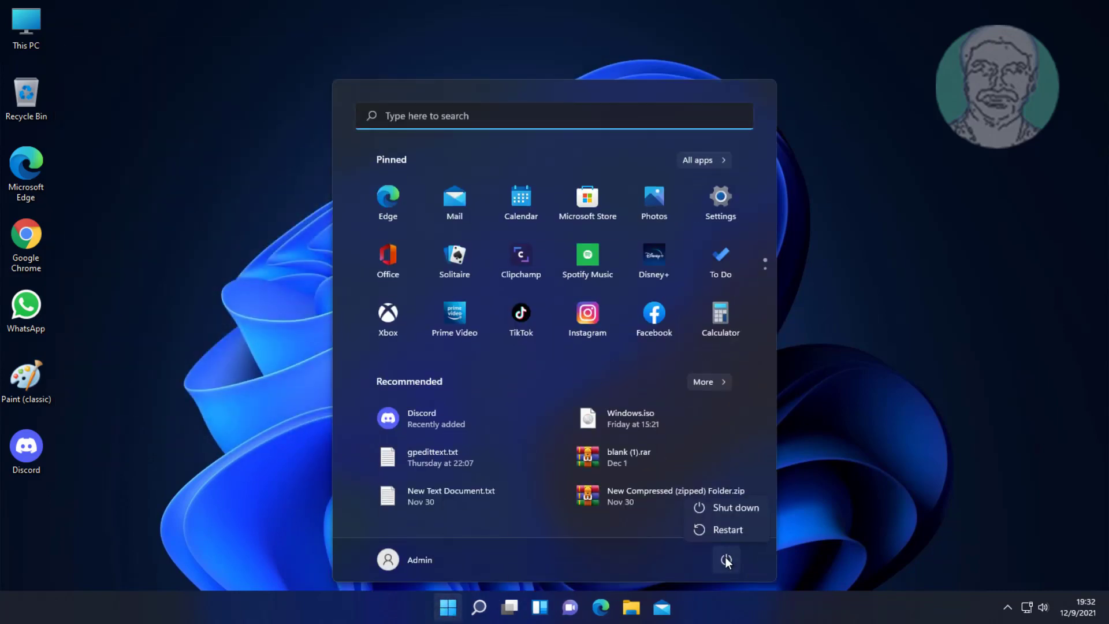